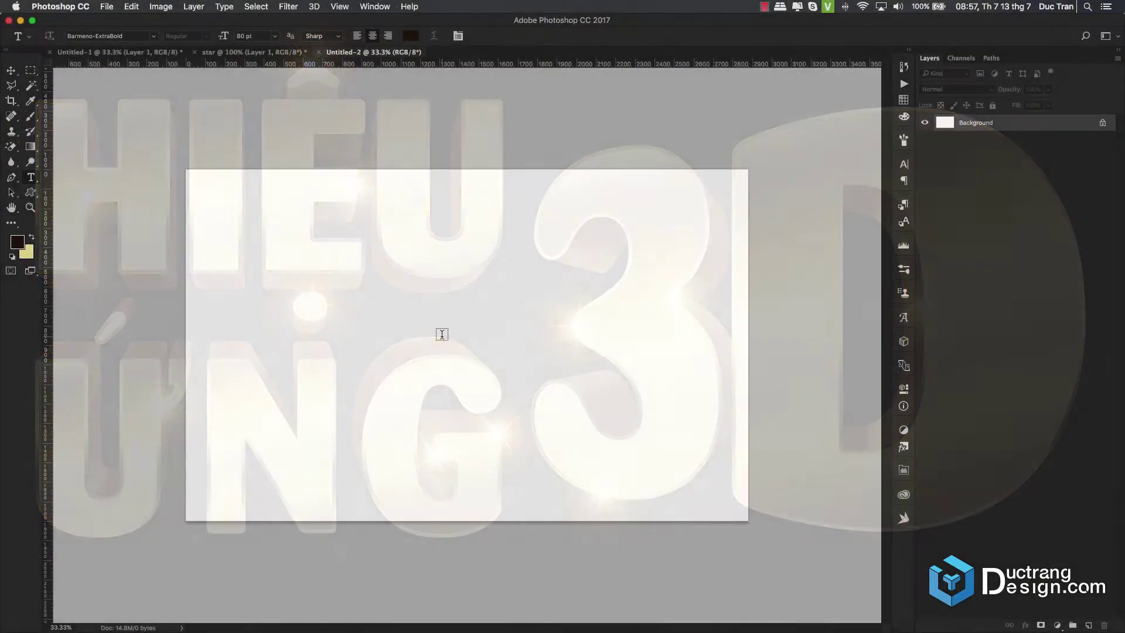
- Type 'Text 3D' on the canvas and set its font size to 760 pt
{"action": "left_click", "coordinate": [442, 334]}
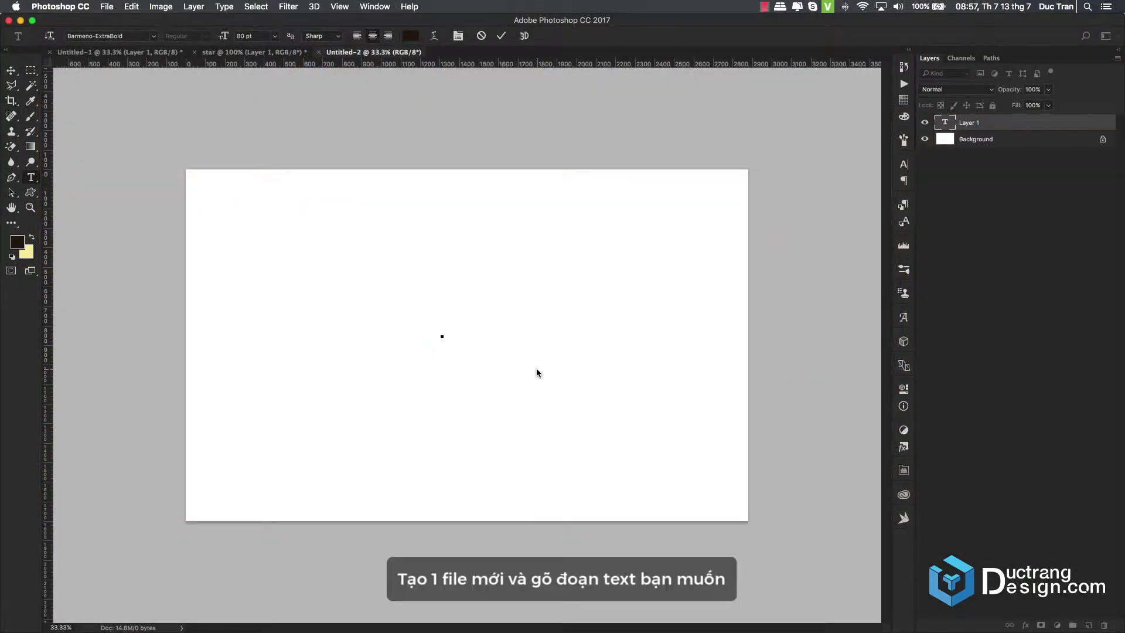
{"action": "type", "text": "Te"}
{"action": "type", "text": "xt"}
{"action": "type", "text": " 3D"}
{"action": "key", "text": "ctrl+a"}
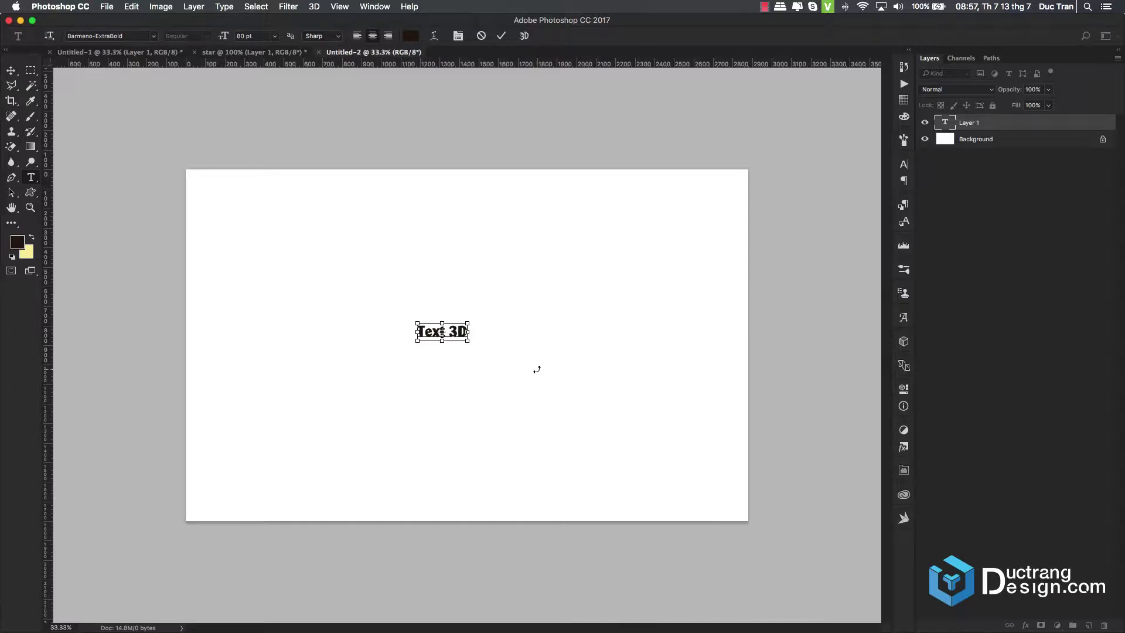
{"action": "key", "text": "ctrl+Return"}
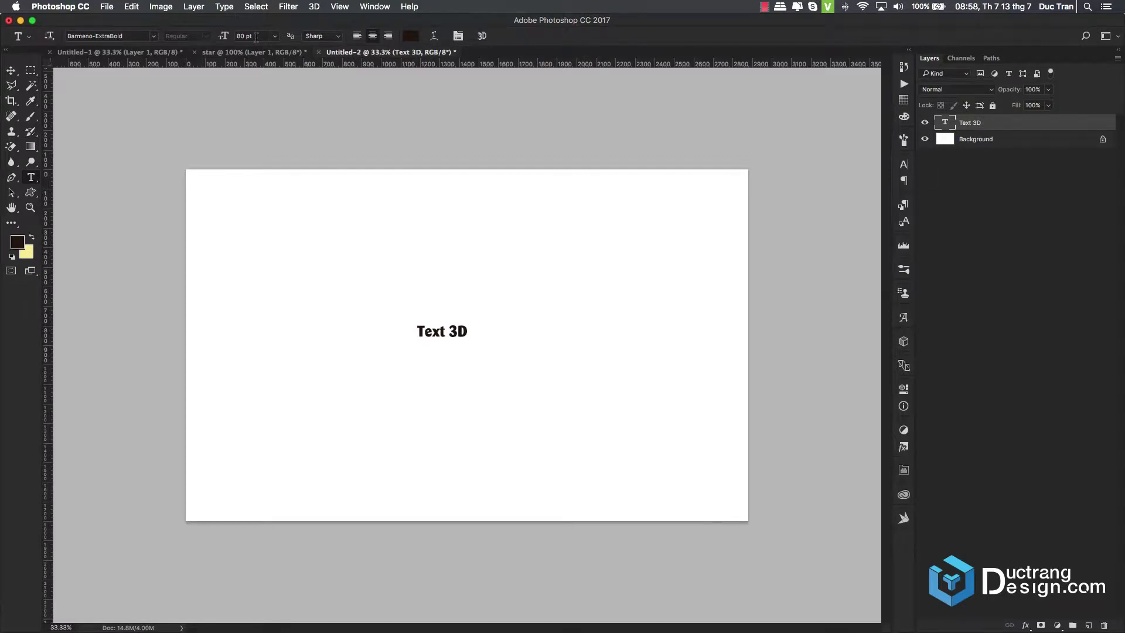
{"action": "left_click_drag", "start_coordinate": [256, 37], "coordinate": [235, 36]}
{"action": "type", "text": "760"}
{"action": "key", "text": "Return"}
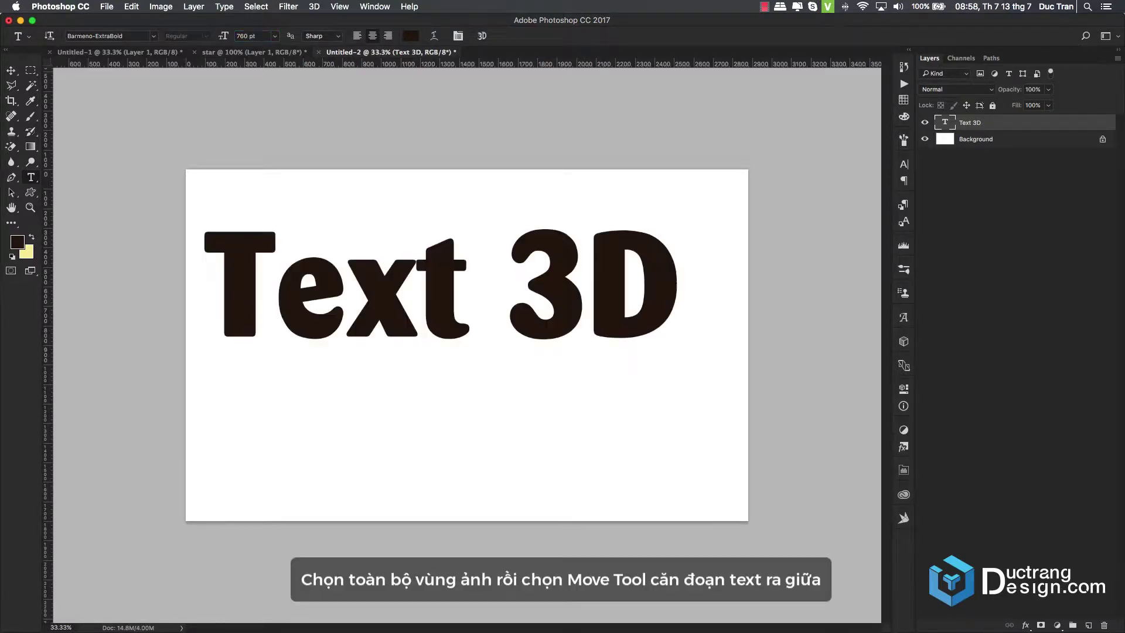
- Centre the text horizontally on the canvas and duplicate the text layer
{"action": "key", "text": "v"}
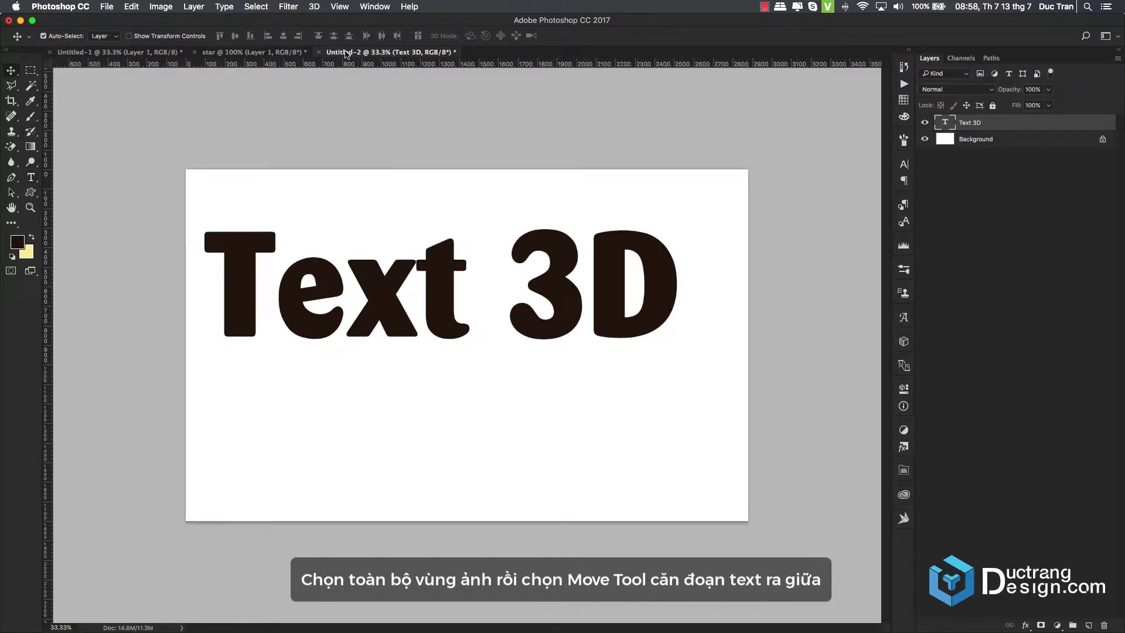
{"action": "key", "text": "ctrl+a"}
{"action": "left_click", "coordinate": [283, 36]}
{"action": "key", "text": "ctrl+d"}
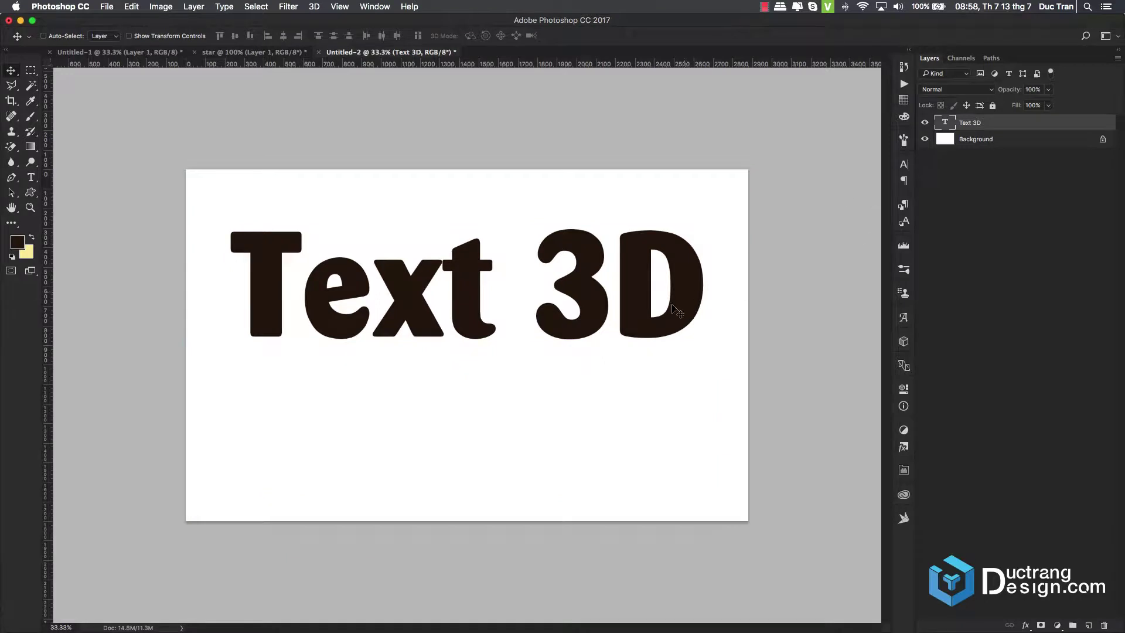
{"action": "key", "text": "ctrl"}
{"action": "key", "text": "ctrl+j"}
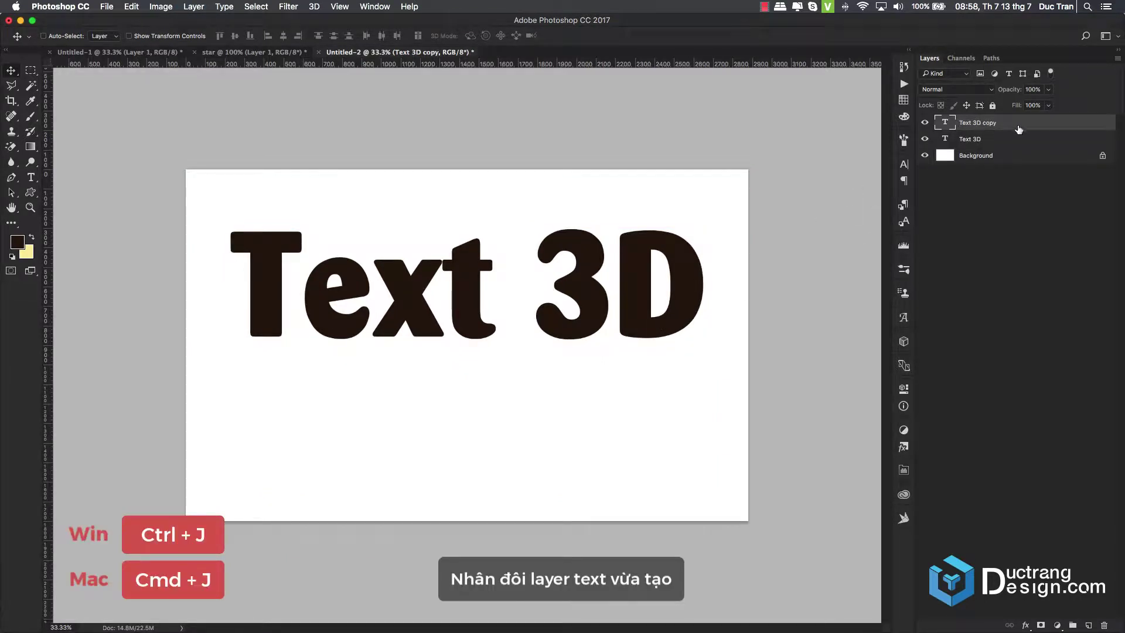
- Convert the copy to a shape, rename it 'Text 3D Shadow', and place Text 3D above it
{"action": "right_click", "coordinate": [1019, 124]}
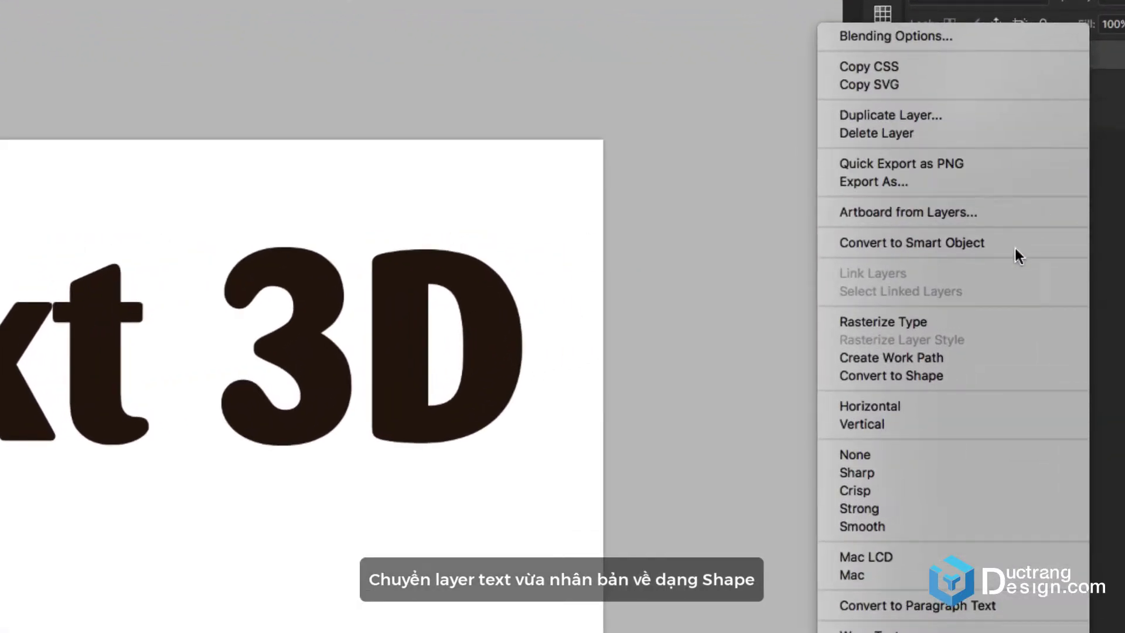
{"action": "left_click", "coordinate": [938, 375]}
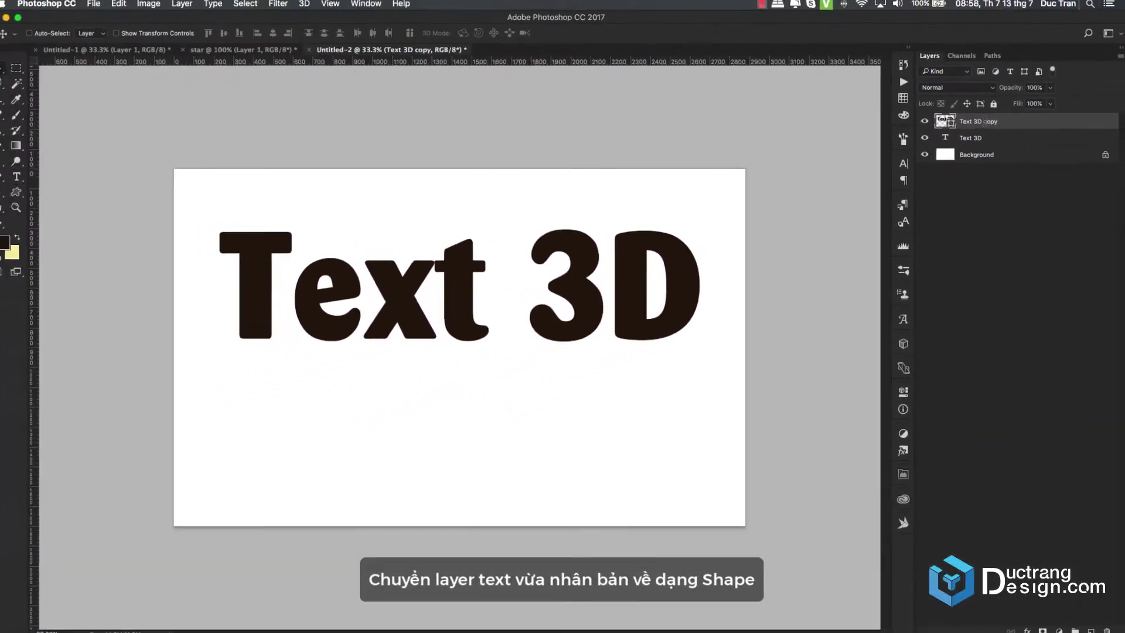
{"action": "double_click", "coordinate": [985, 122]}
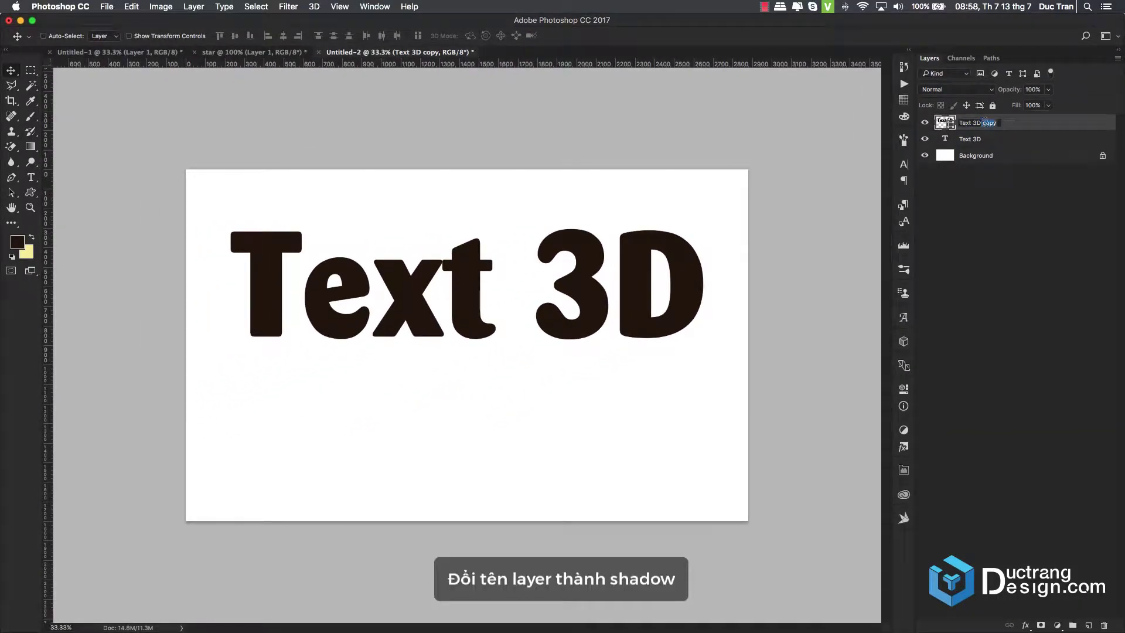
{"action": "key", "text": "BackSpace"}
{"action": "type", "text": "Shadow"}
{"action": "key", "text": "Return"}
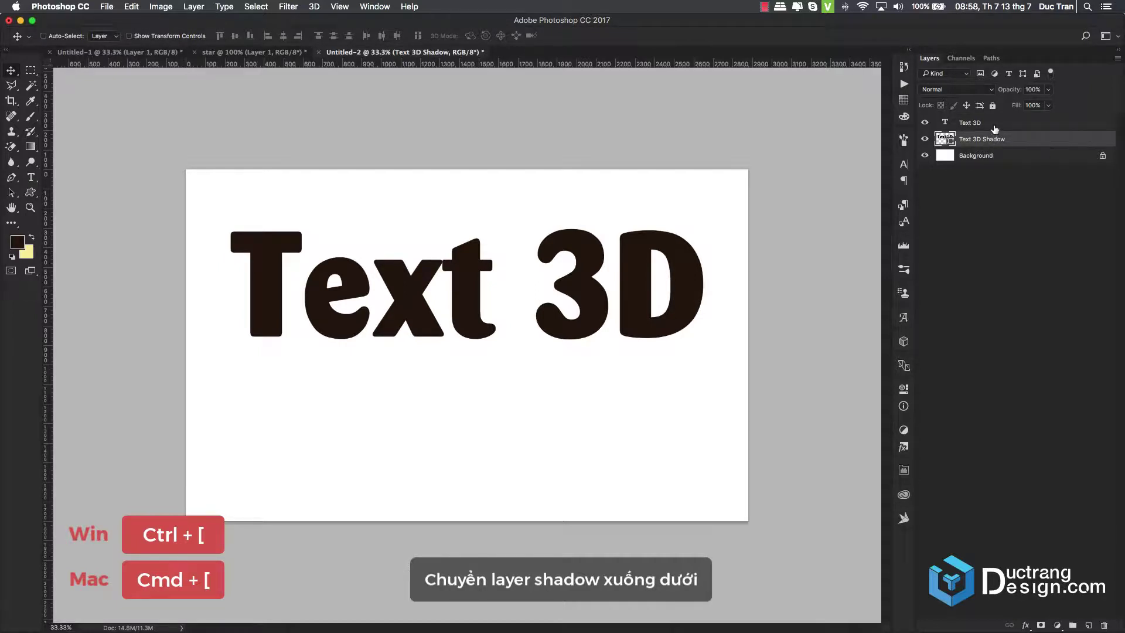
{"action": "left_click_drag", "start_coordinate": [991, 144], "coordinate": [990, 118]}
- Set the Text 3D lettering colour to dark brown, then select the shadow layer
{"action": "key", "text": "t"}
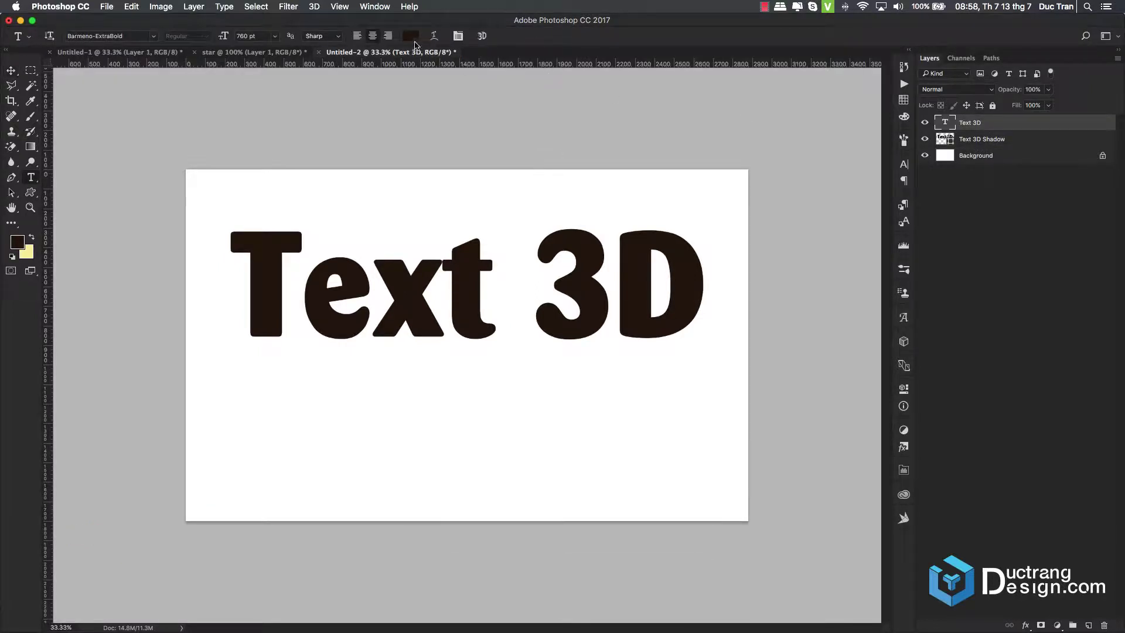
{"action": "left_click", "coordinate": [414, 37]}
{"action": "left_click", "coordinate": [556, 440]}
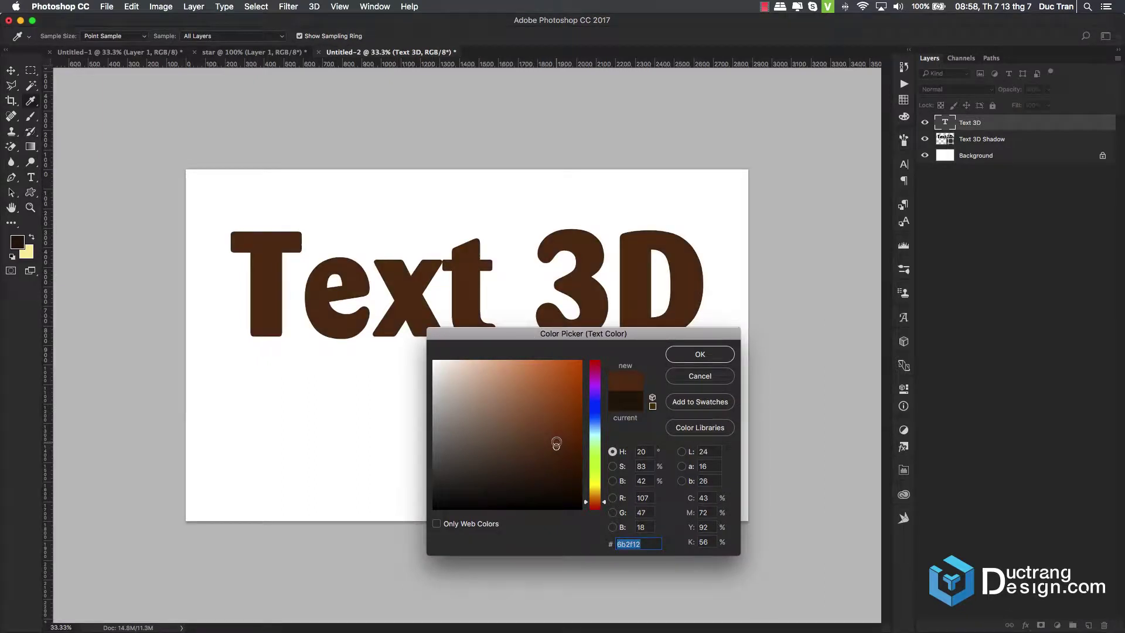
{"action": "left_click", "coordinate": [703, 354]}
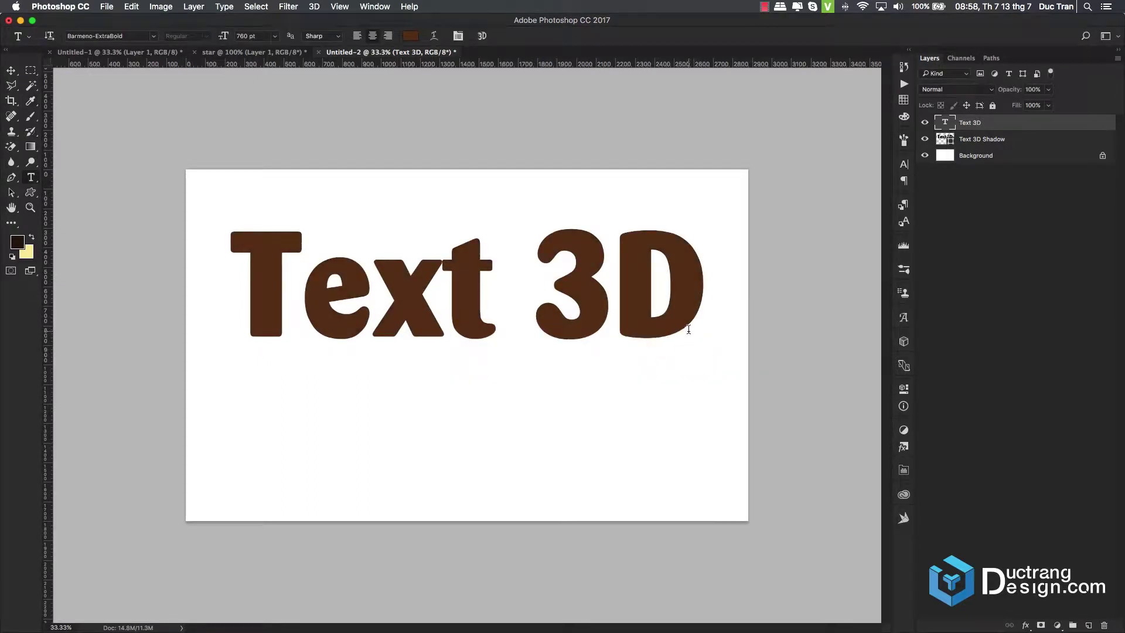
{"action": "left_click", "coordinate": [989, 140]}
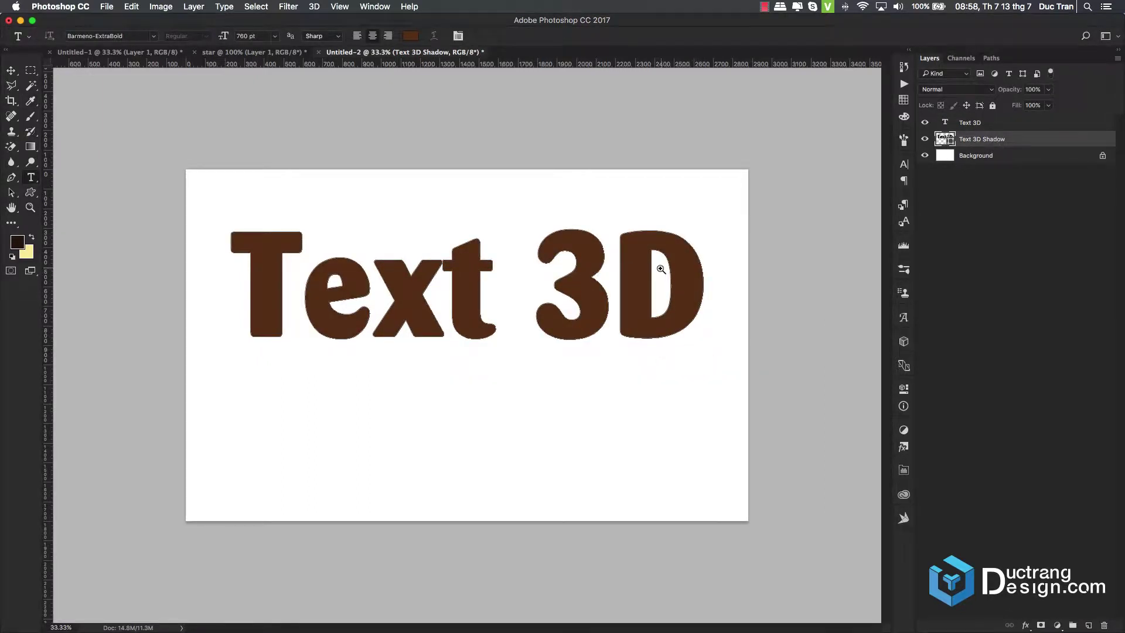
- Transform the shadow layer slightly smaller and nudge it two pixels down
{"action": "left_click_drag", "start_coordinate": [696, 264], "coordinate": [739, 299]}
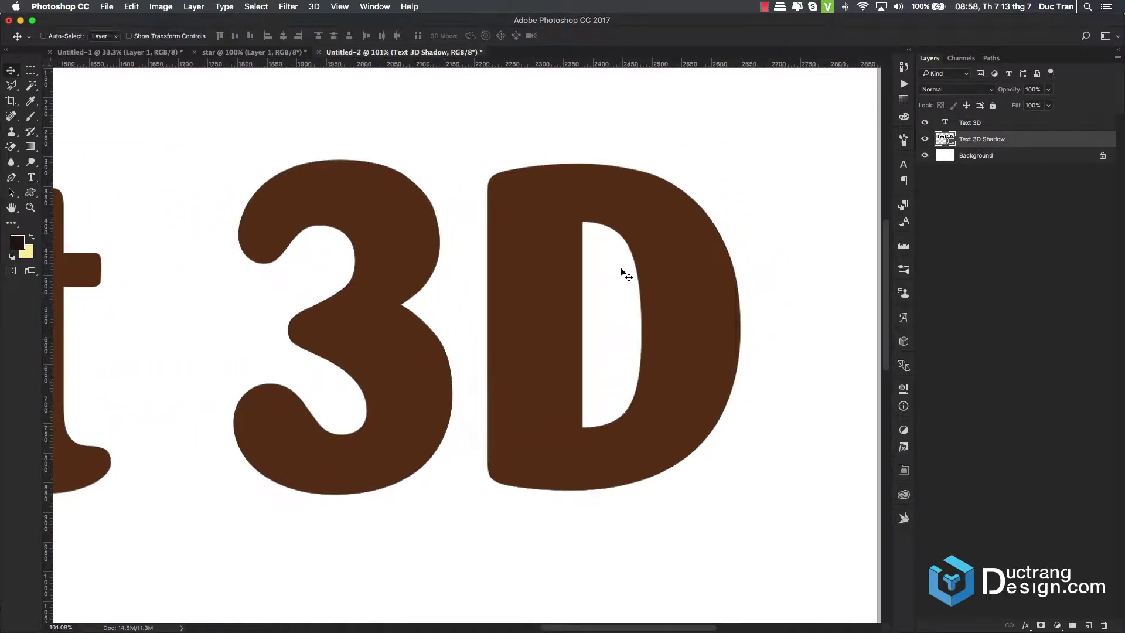
{"action": "key", "text": "super+t"}
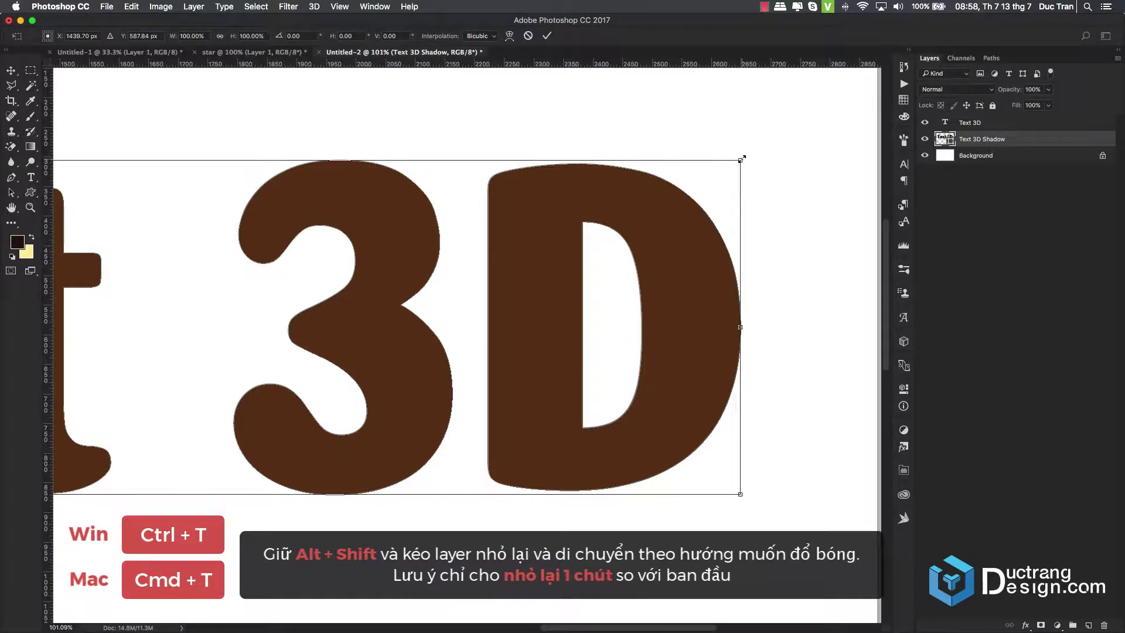
{"action": "left_click_drag", "start_coordinate": [739, 160], "coordinate": [739, 162]}
{"action": "key", "text": "Down"}
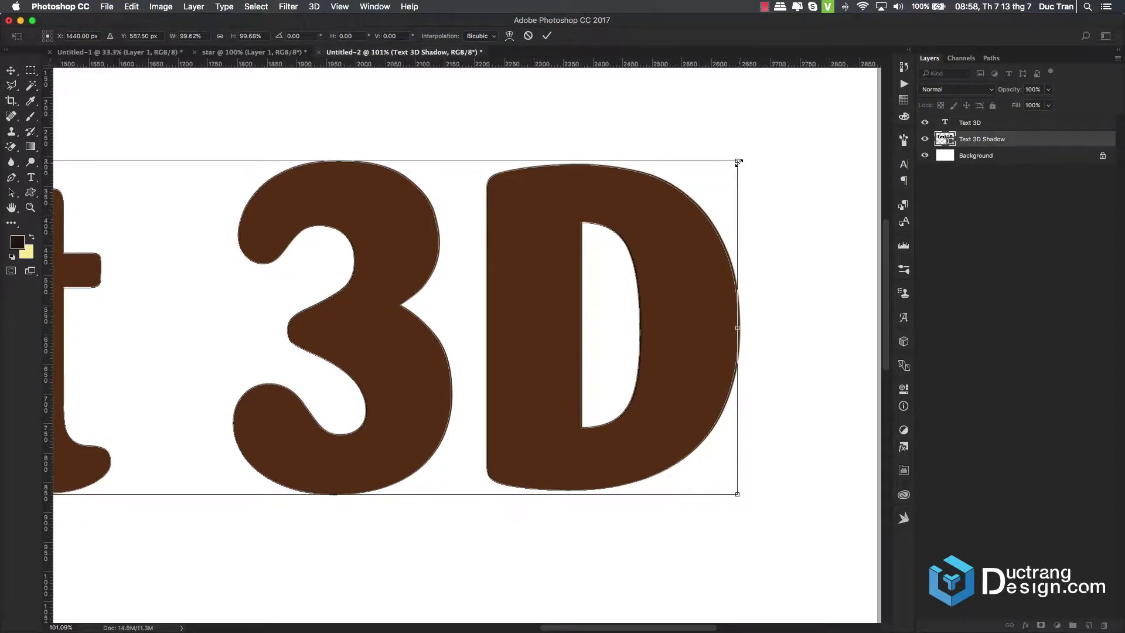
{"action": "key", "text": "Down"}
{"action": "key", "text": "Down"}
{"action": "key", "text": "Down"}
{"action": "key", "text": "Down"}
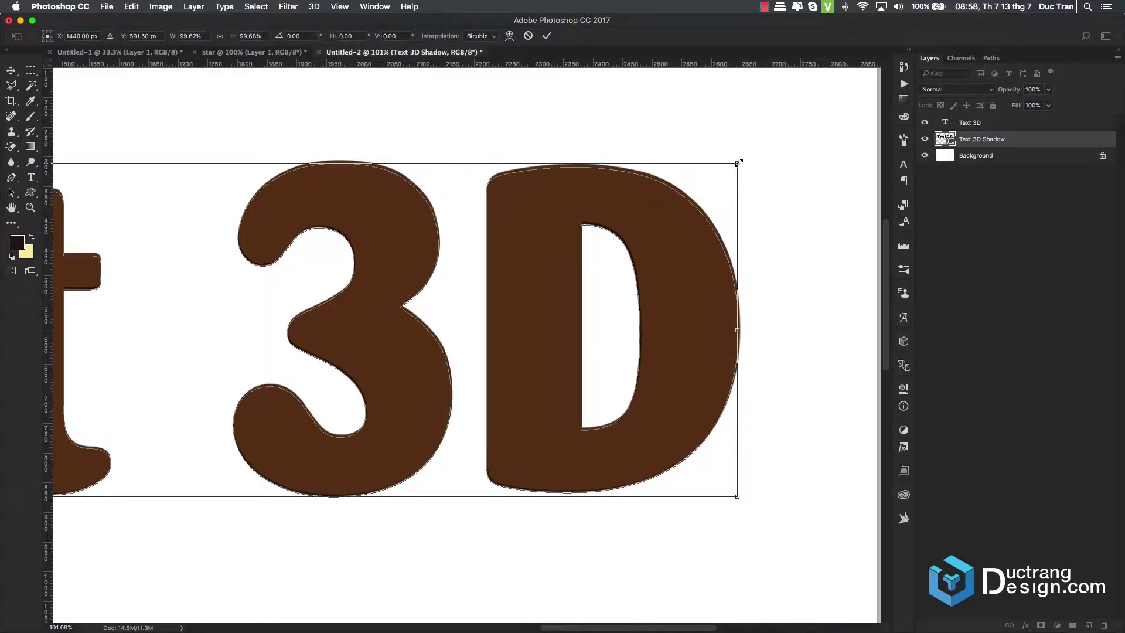
{"action": "key", "text": "Return"}
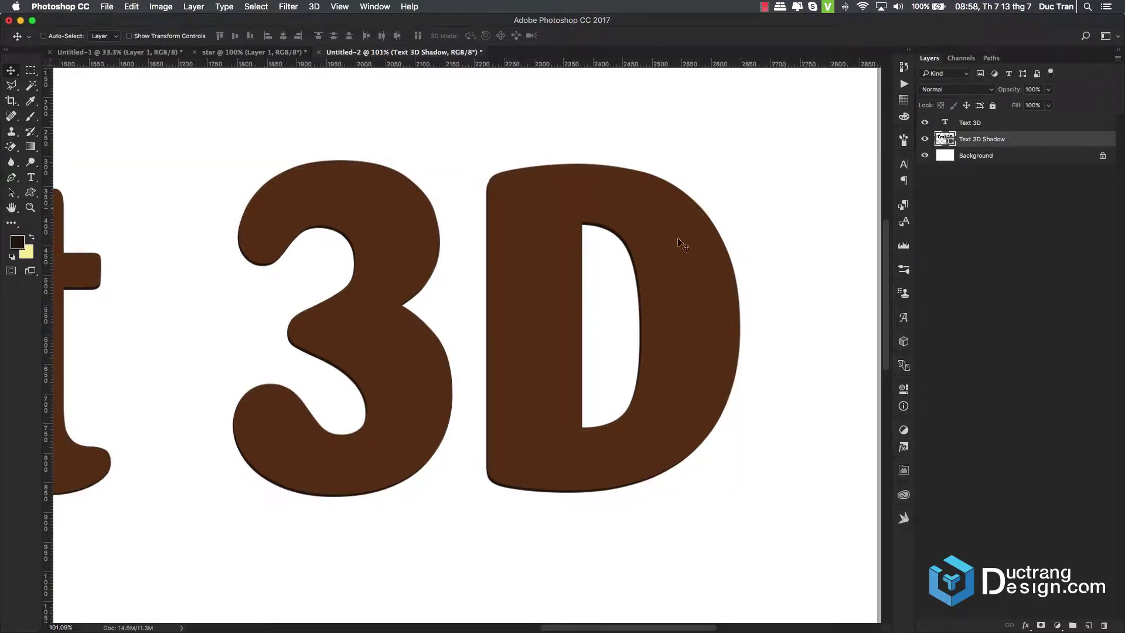
- Repeat the shrink-and-nudge transform to stack shadow copies into extruded depth
{"action": "key", "text": "ctrl+space"}
{"action": "left_click_drag", "start_coordinate": [543, 369], "coordinate": [470, 358]}
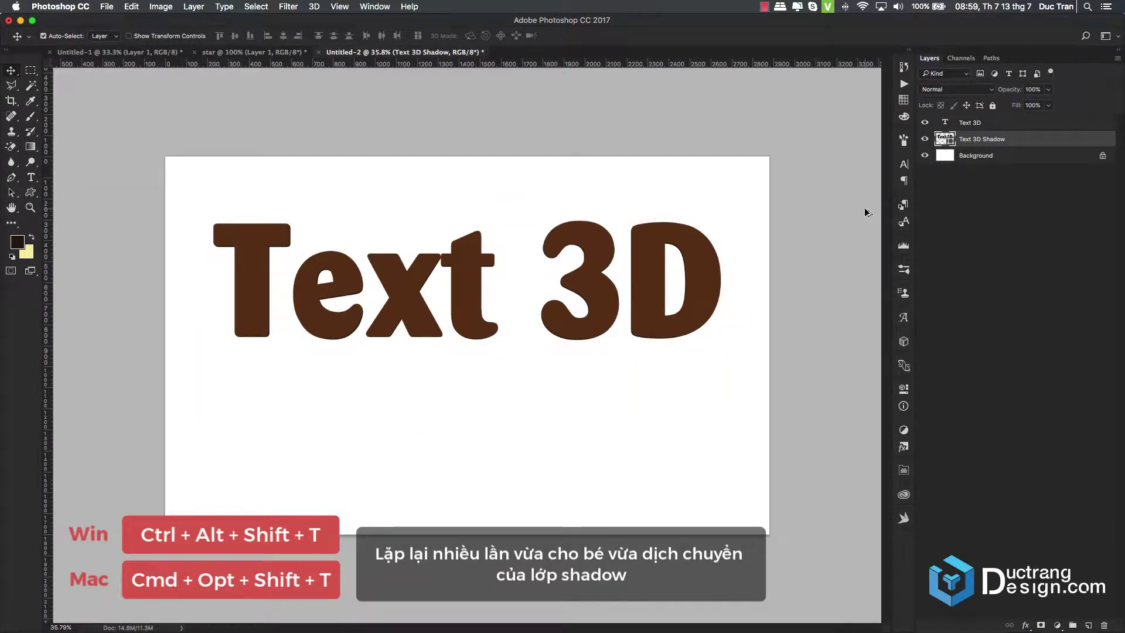
{"action": "key", "text": "ctrl+alt+shift+t"}
{"action": "key", "text": "ctrl+alt+shift+t"}
{"action": "key", "text": "ctrl+alt+shift+t"}
{"action": "key", "text": "ctrl+alt+shift+t"}
{"action": "key", "text": "ctrl+alt+shift+t"}
{"action": "key", "text": "ctrl+alt+shift+t"}
{"action": "key", "text": "ctrl+alt+shift+t"}
{"action": "key", "text": "ctrl+alt+shift+t"}
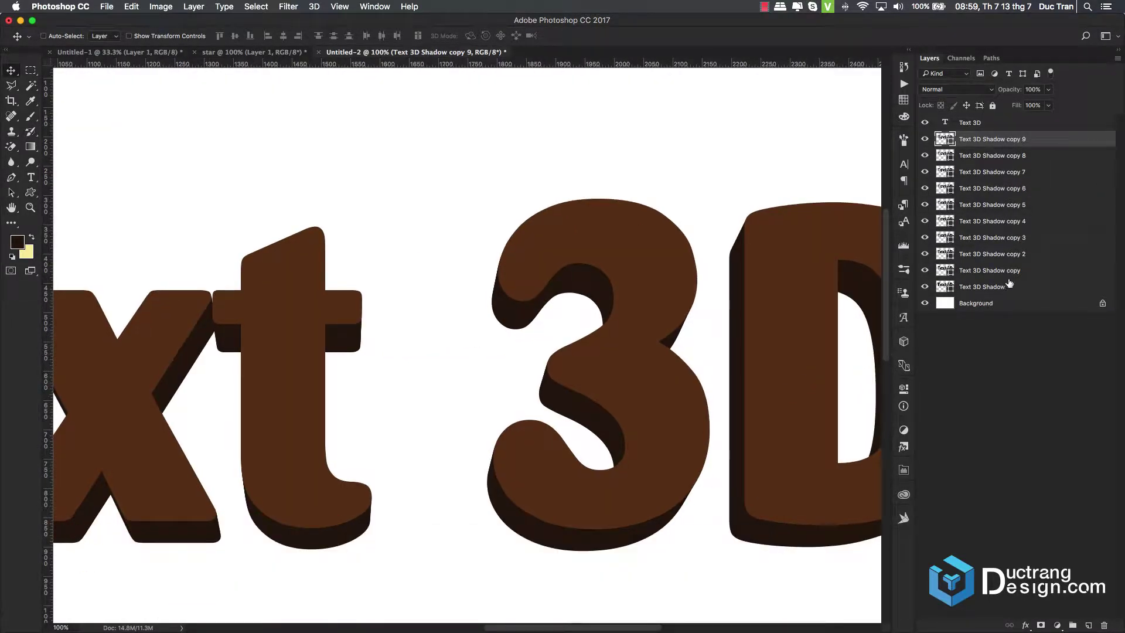
- Merge all the shadow copy layers into one and zoom out to view the lettering
{"action": "left_click", "coordinate": [1009, 287], "text": "shift"}
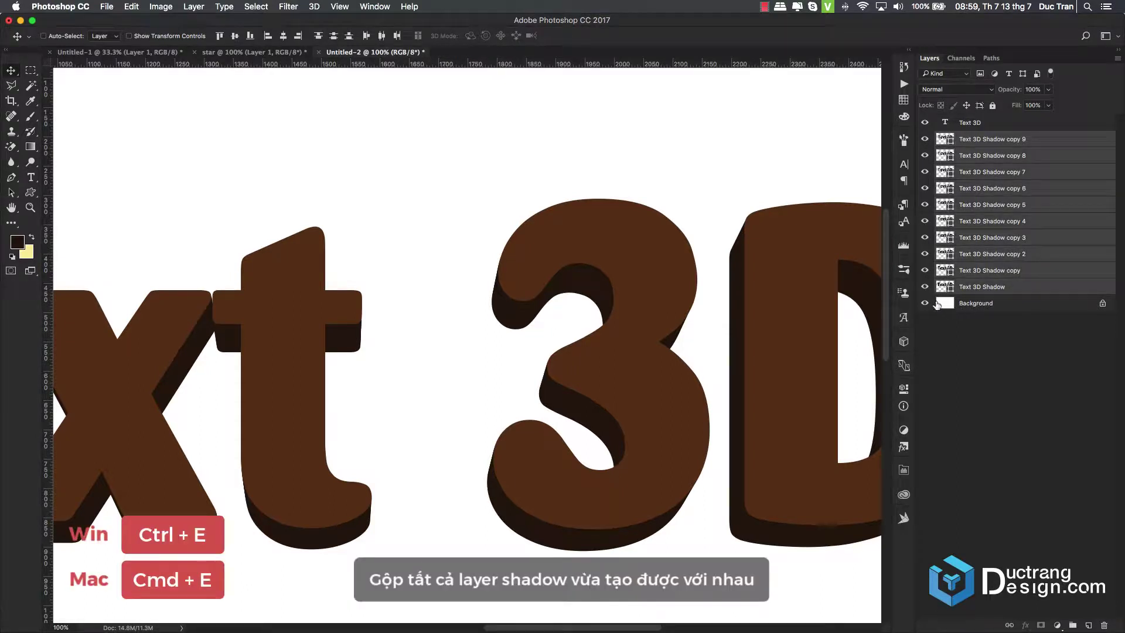
{"action": "key", "text": "super+e"}
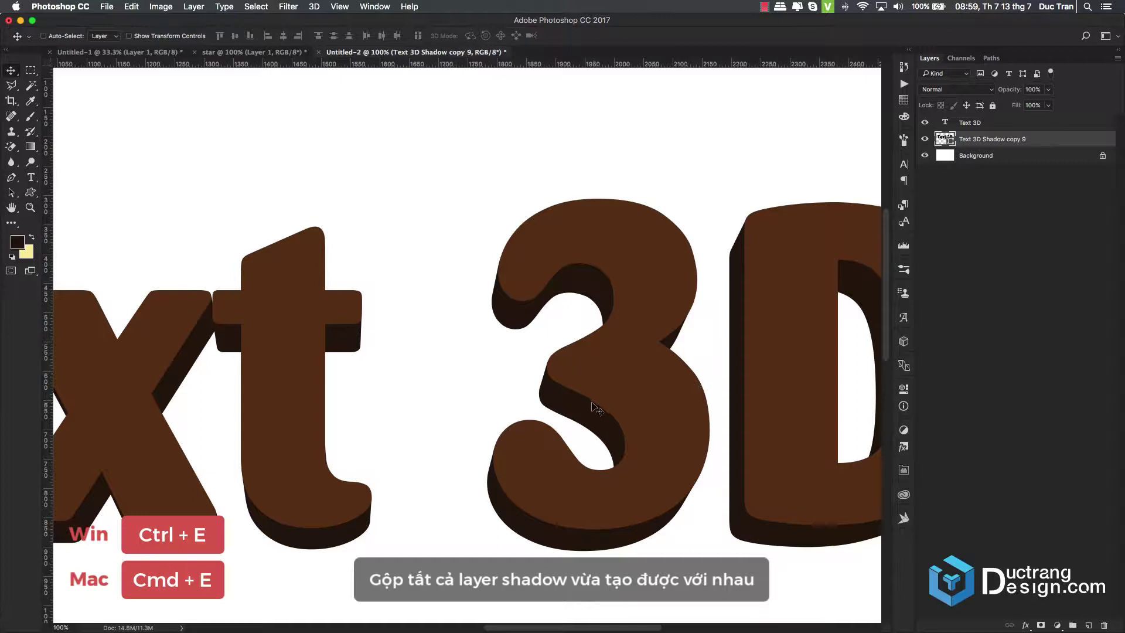
{"action": "left_click", "coordinate": [618, 390], "text": "alt"}
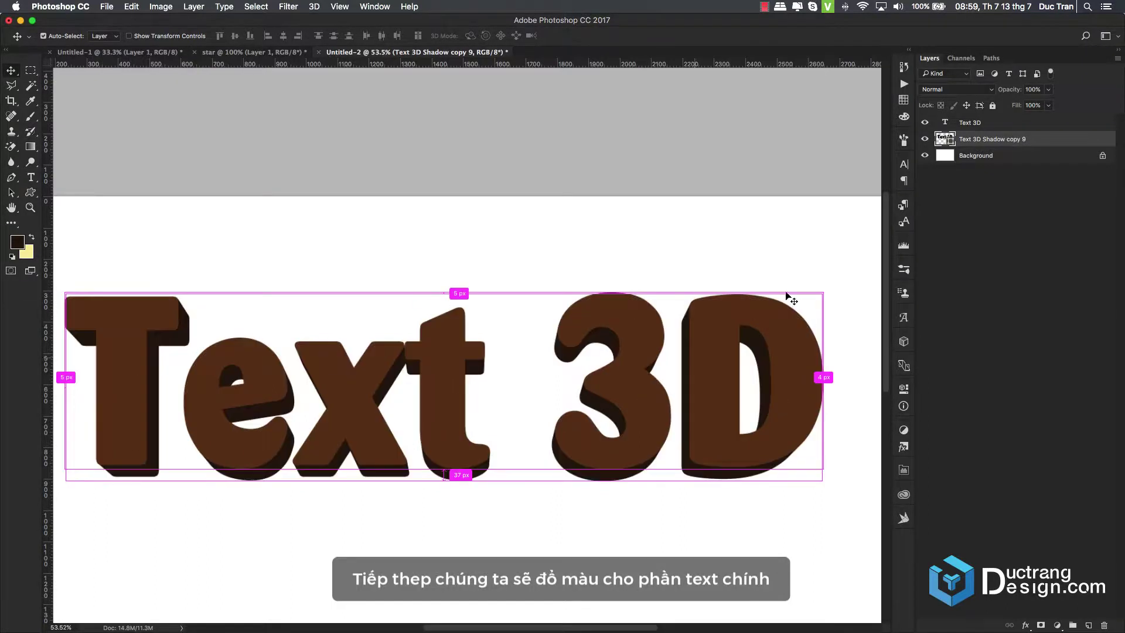
- Give the Text 3D layer a gold gradient overlay in Layer Style
{"action": "left_click", "coordinate": [718, 390], "text": "super"}
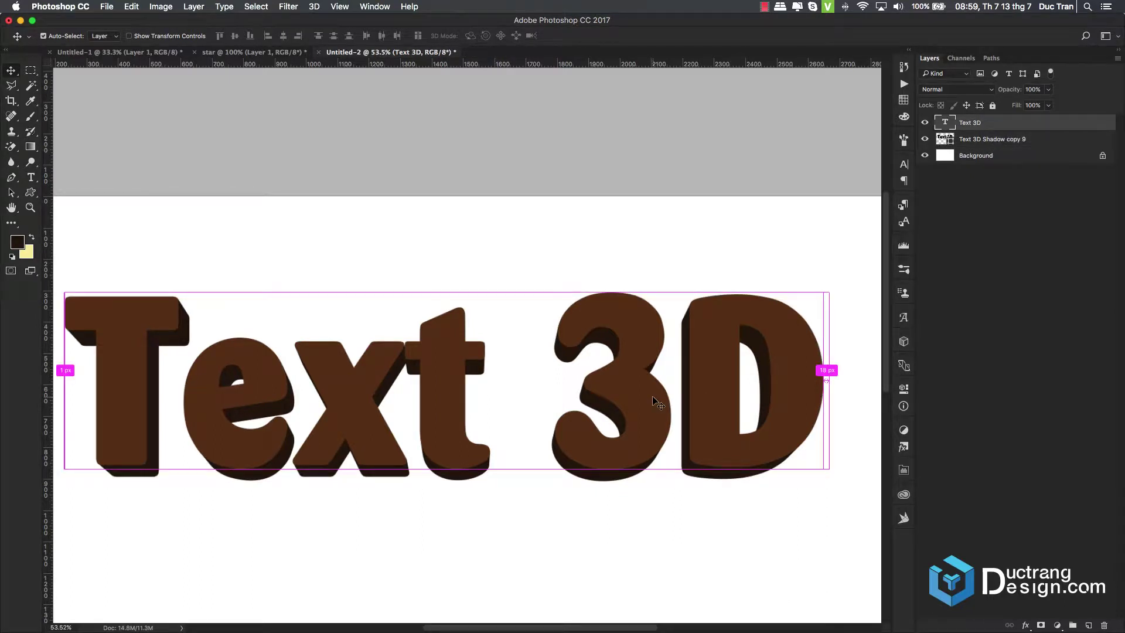
{"action": "double_click", "coordinate": [970, 122]}
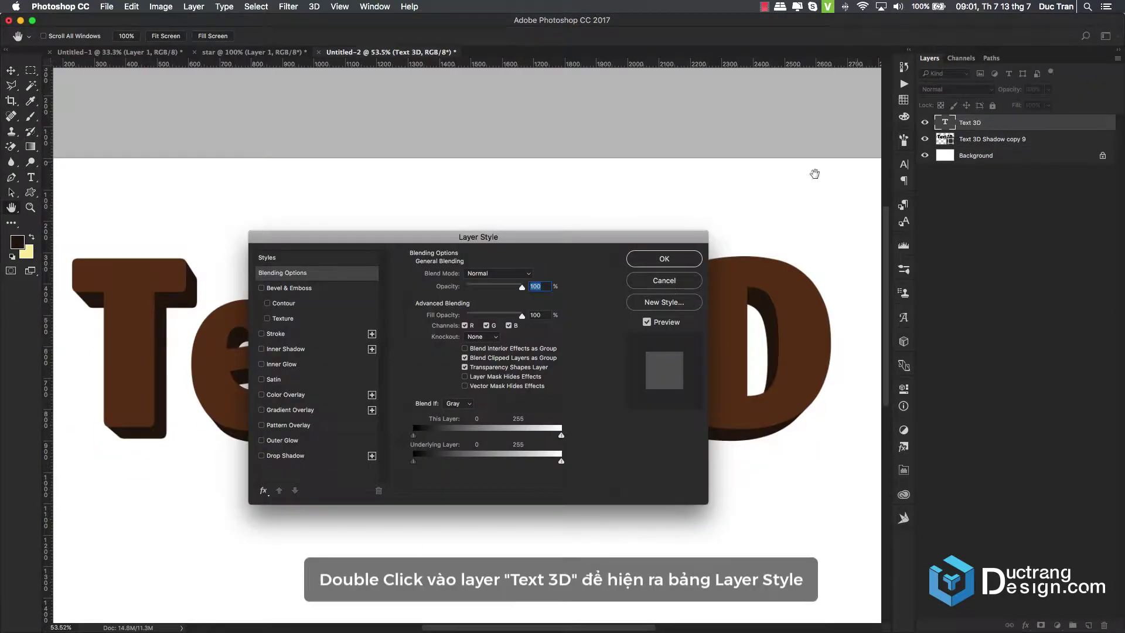
{"action": "left_click_drag", "start_coordinate": [428, 226], "coordinate": [684, 230]}
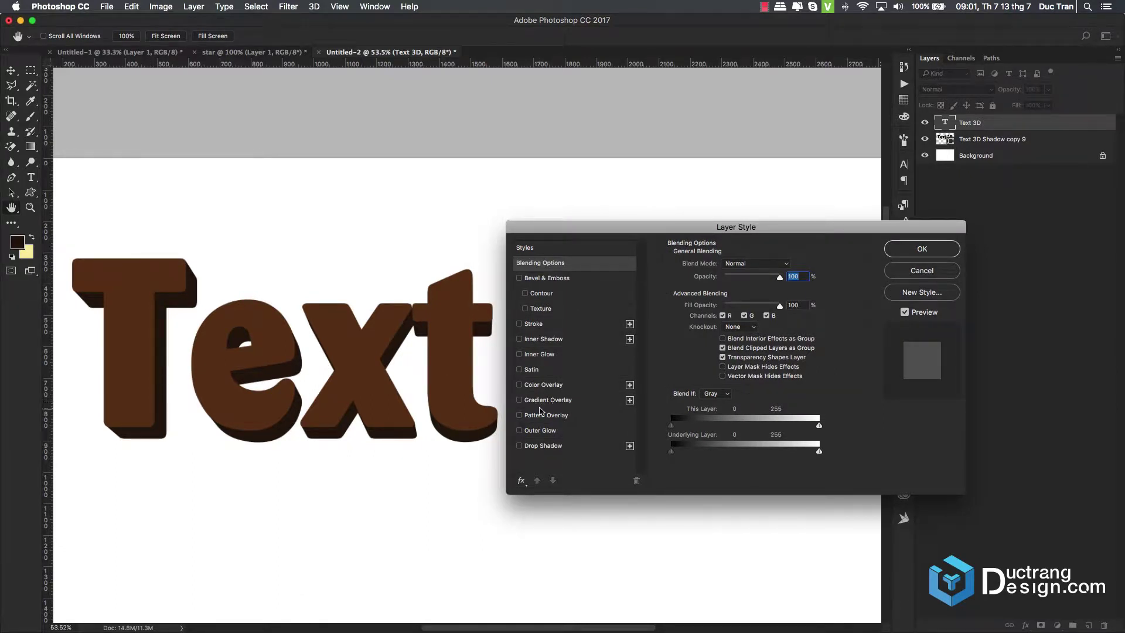
{"action": "left_click", "coordinate": [542, 401]}
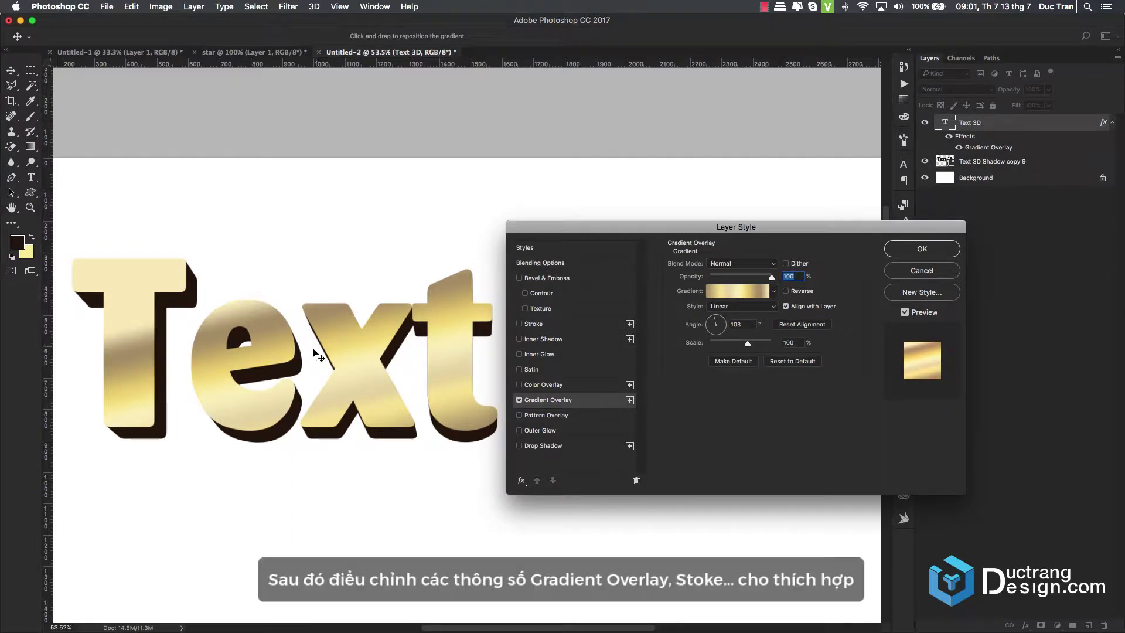
{"action": "left_click", "coordinate": [737, 293]}
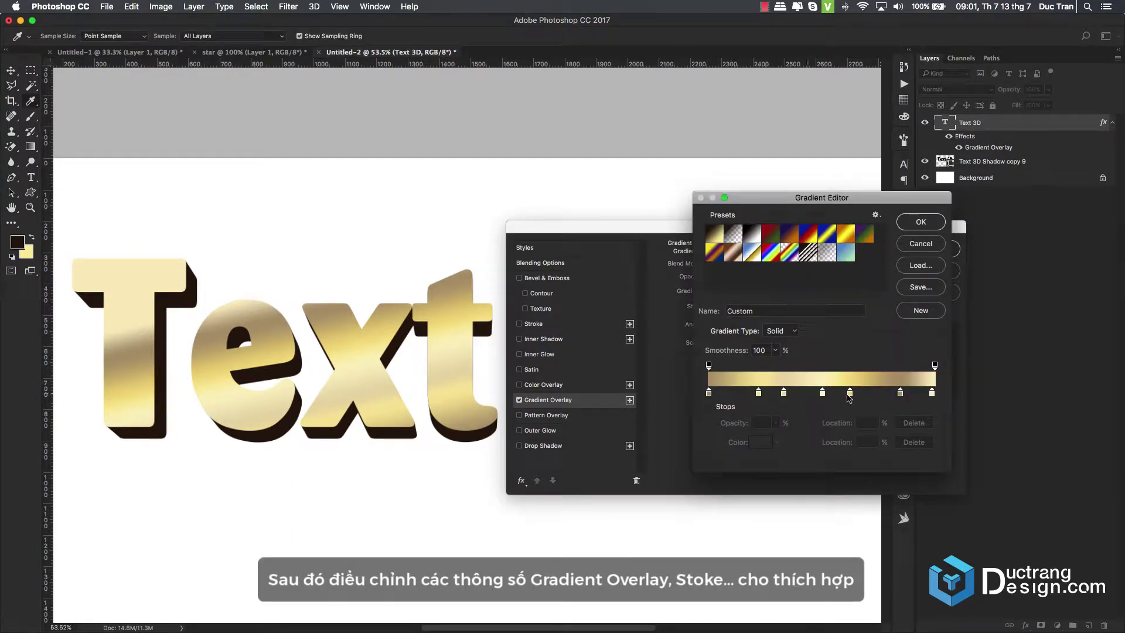
{"action": "left_click", "coordinate": [929, 228]}
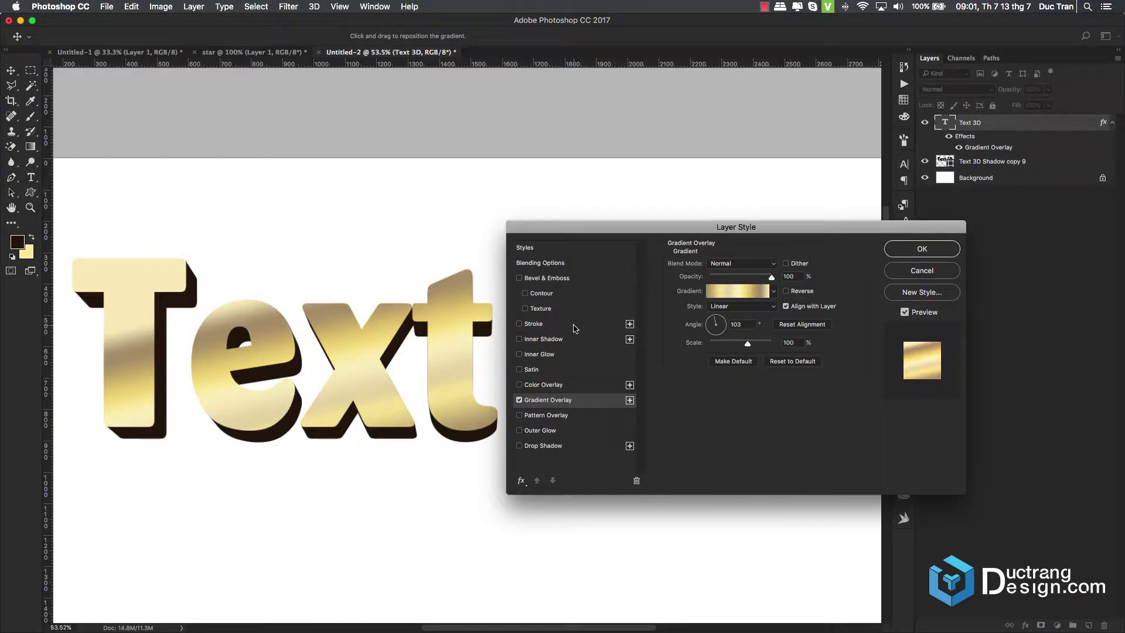
- Add a gradient stroke and inner shadow, try inner glow, and apply the style
{"action": "left_click", "coordinate": [575, 328]}
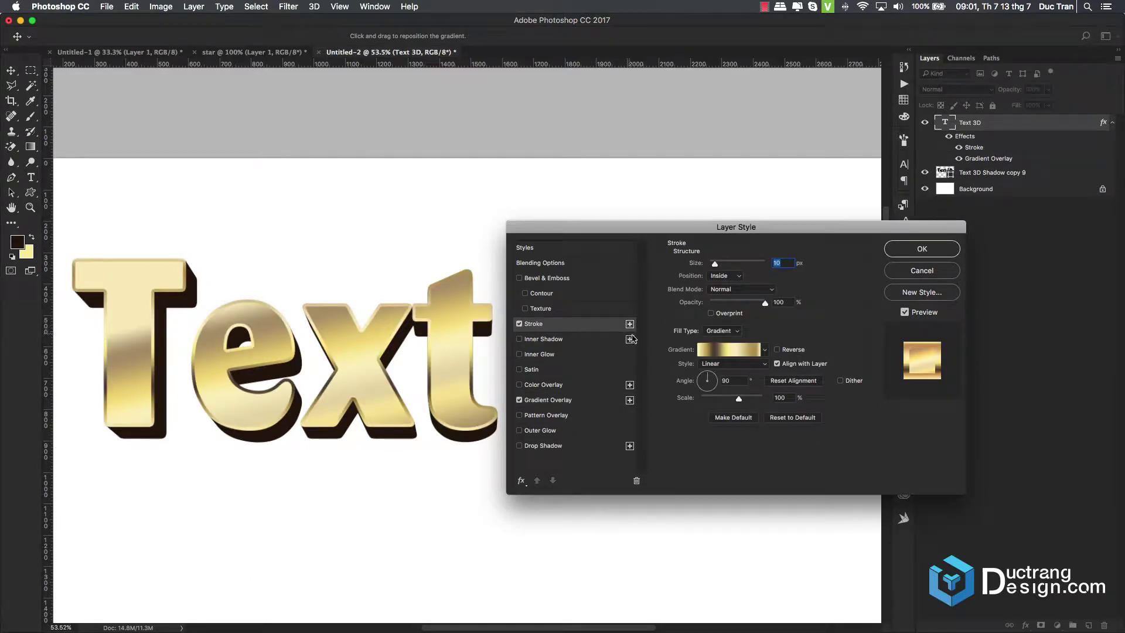
{"action": "left_click", "coordinate": [727, 350]}
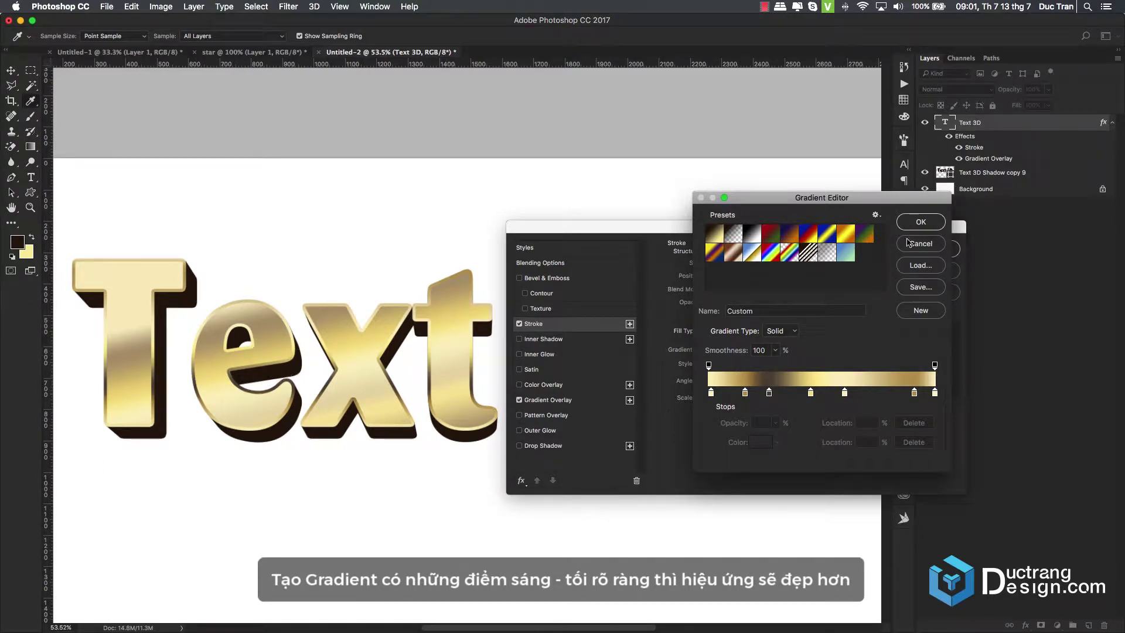
{"action": "left_click", "coordinate": [921, 222]}
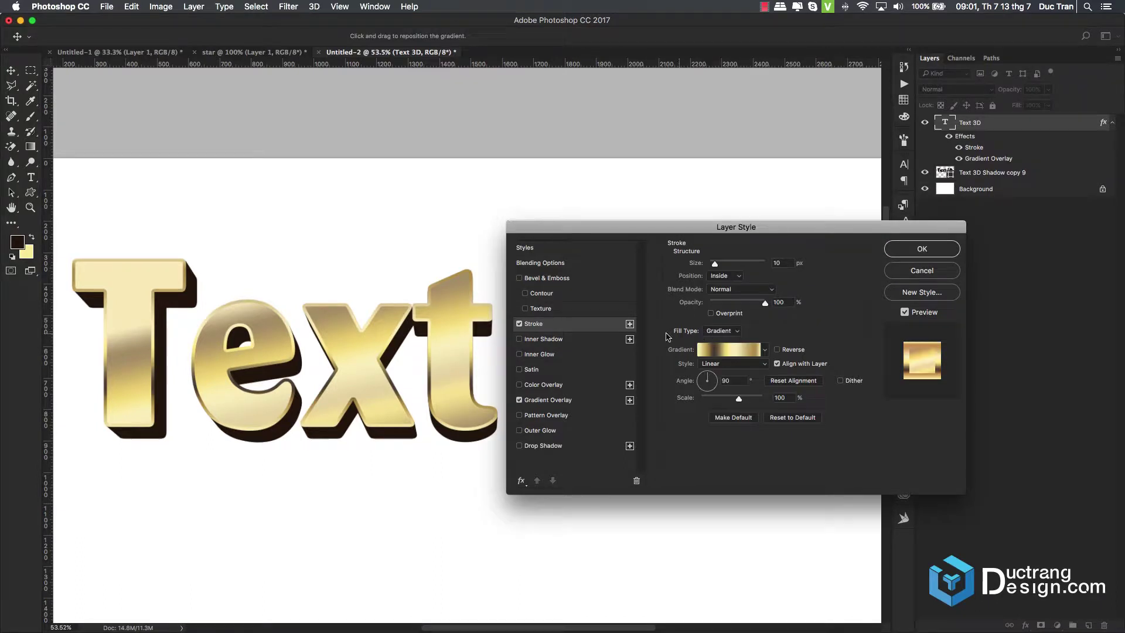
{"action": "left_click", "coordinate": [591, 339]}
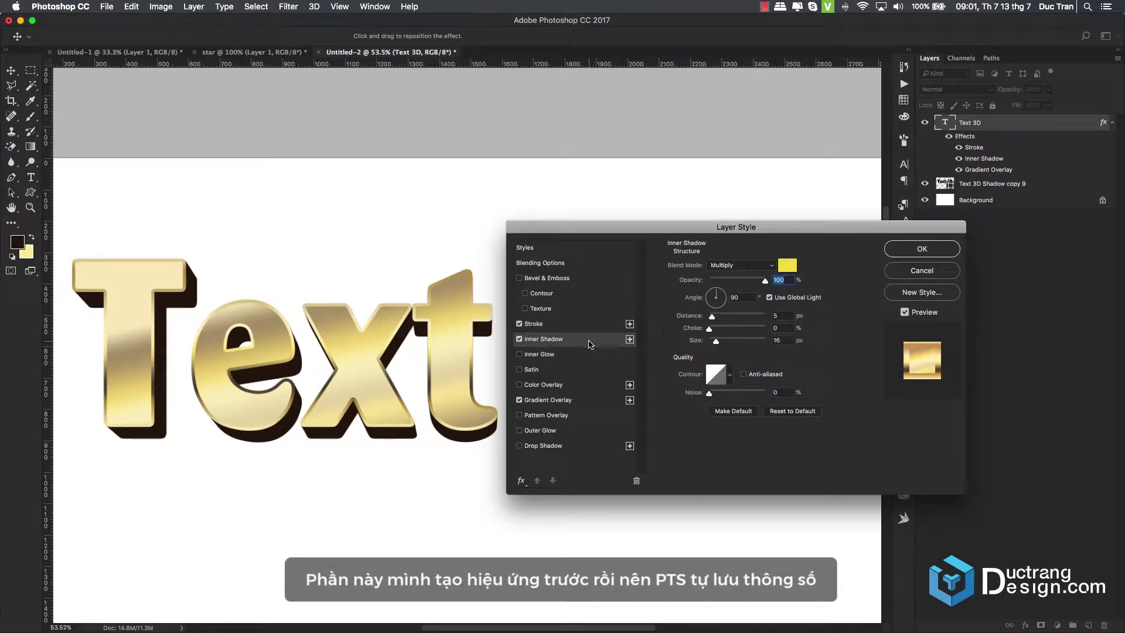
{"action": "left_click", "coordinate": [530, 356]}
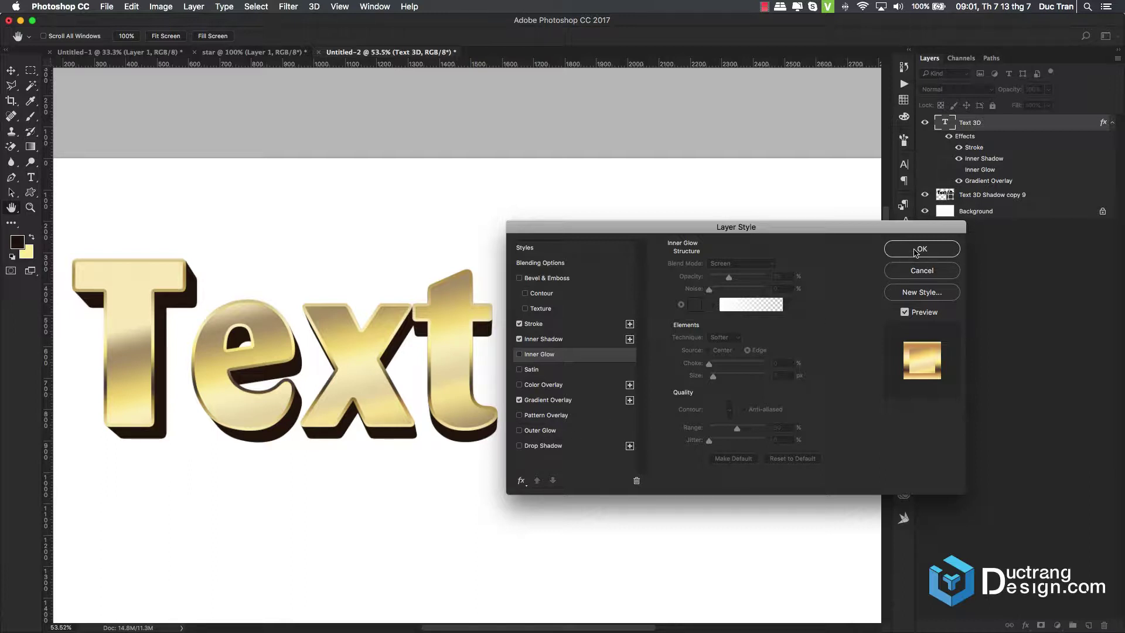
{"action": "left_click", "coordinate": [916, 250]}
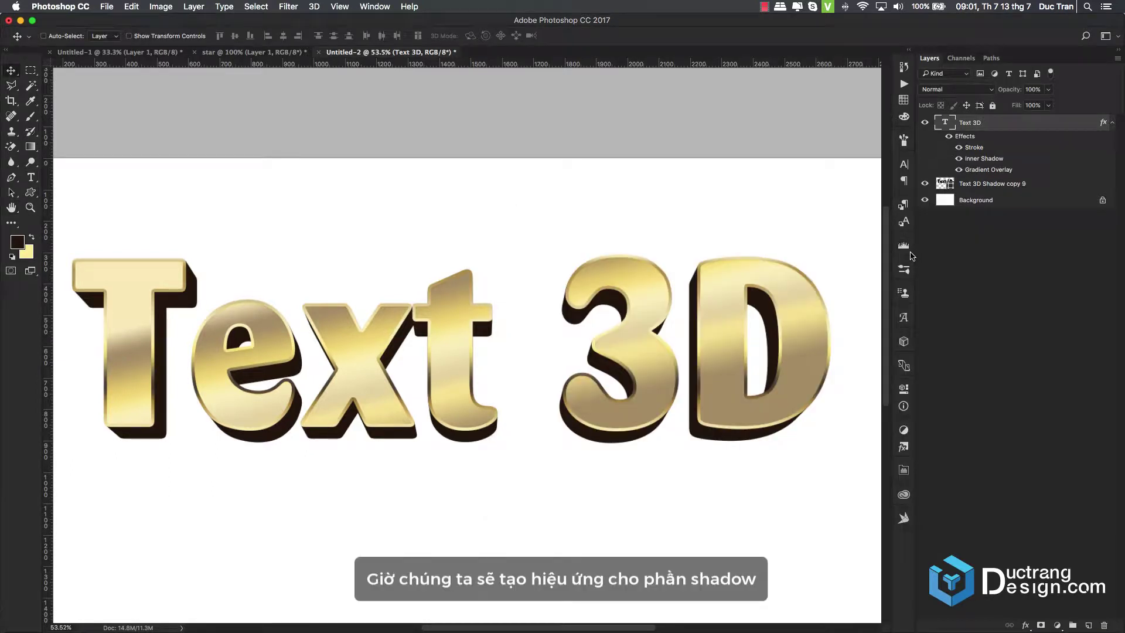
- Create a new layer named 'light' above Text 3D Shadow copy 9
{"action": "left_click", "coordinate": [1113, 122]}
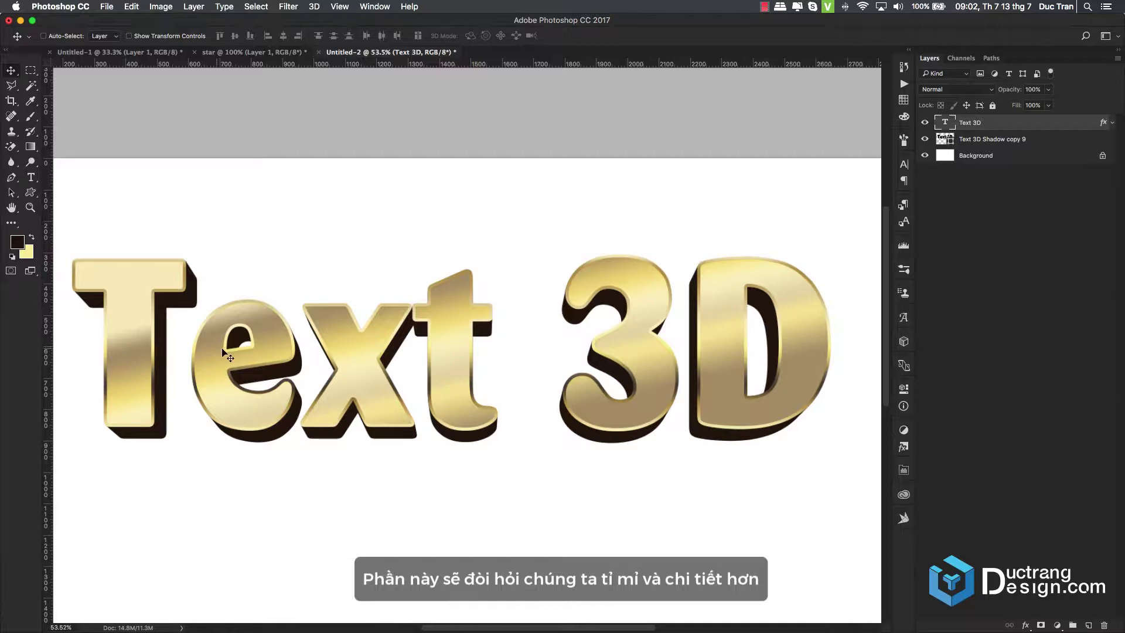
{"action": "left_click", "coordinate": [1010, 143]}
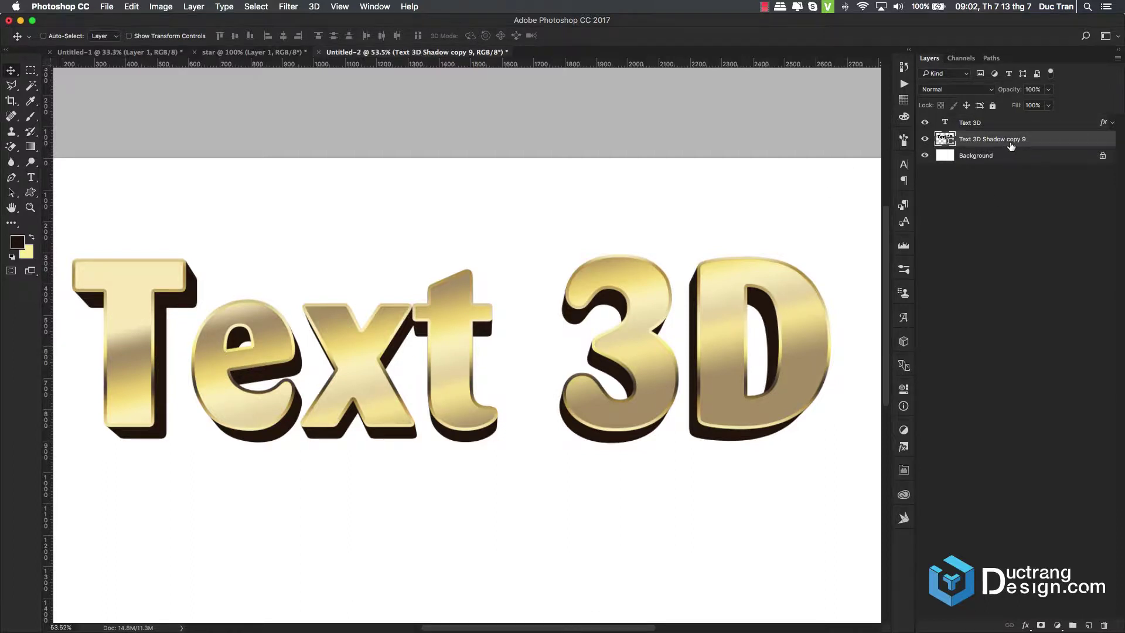
{"action": "key", "text": "cmd+shift+n"}
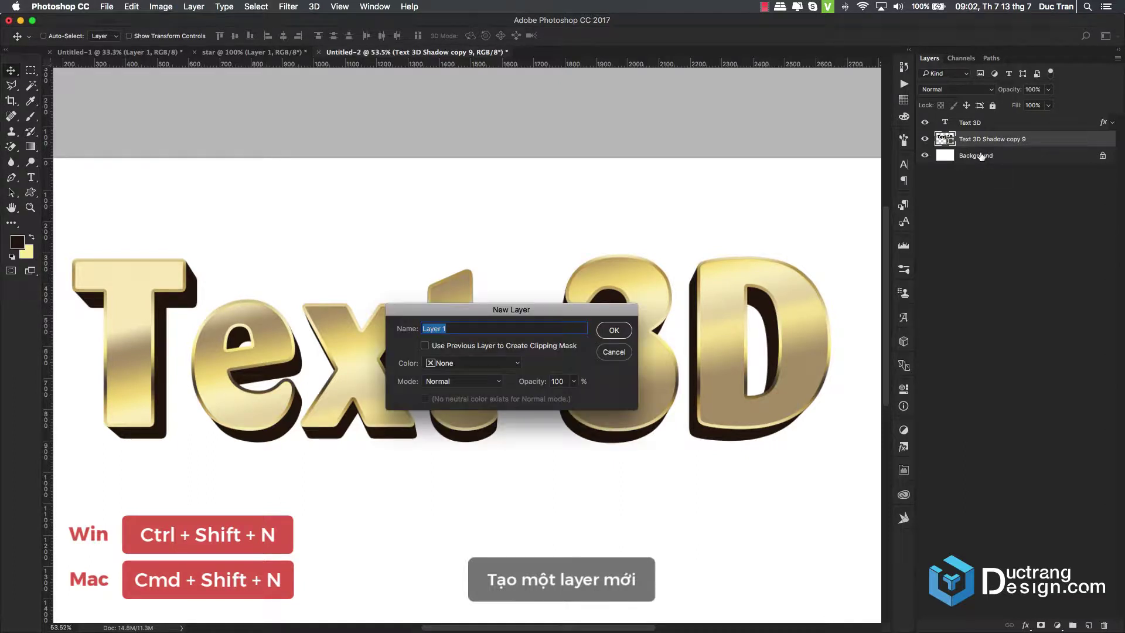
{"action": "key", "text": "BackSpace"}
{"action": "type", "text": "light"}
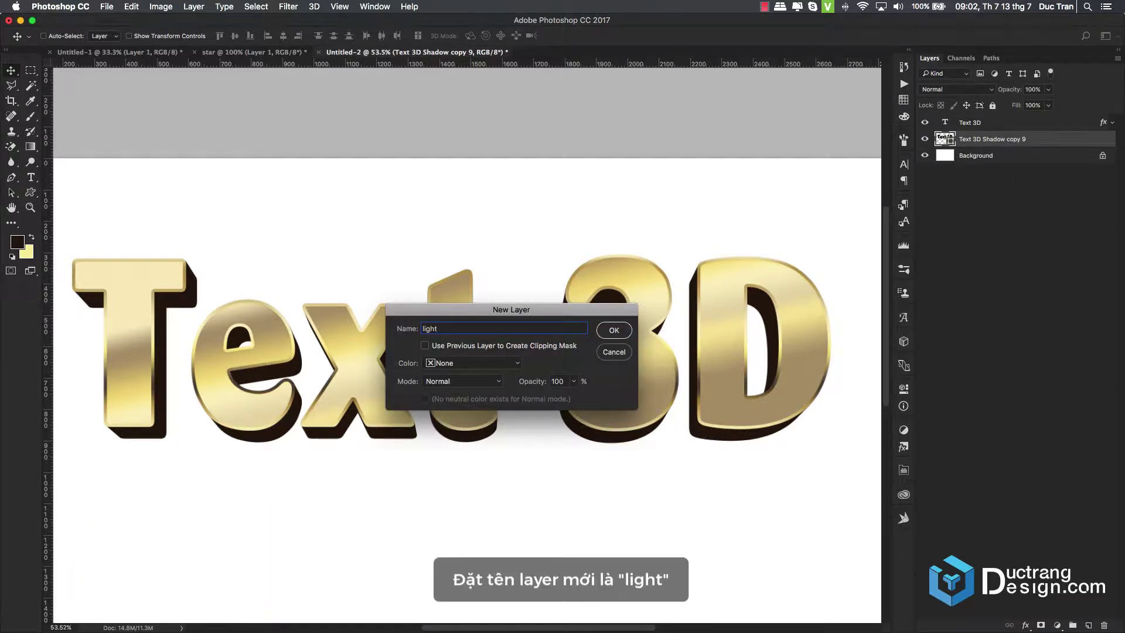
{"action": "key", "text": "Return"}
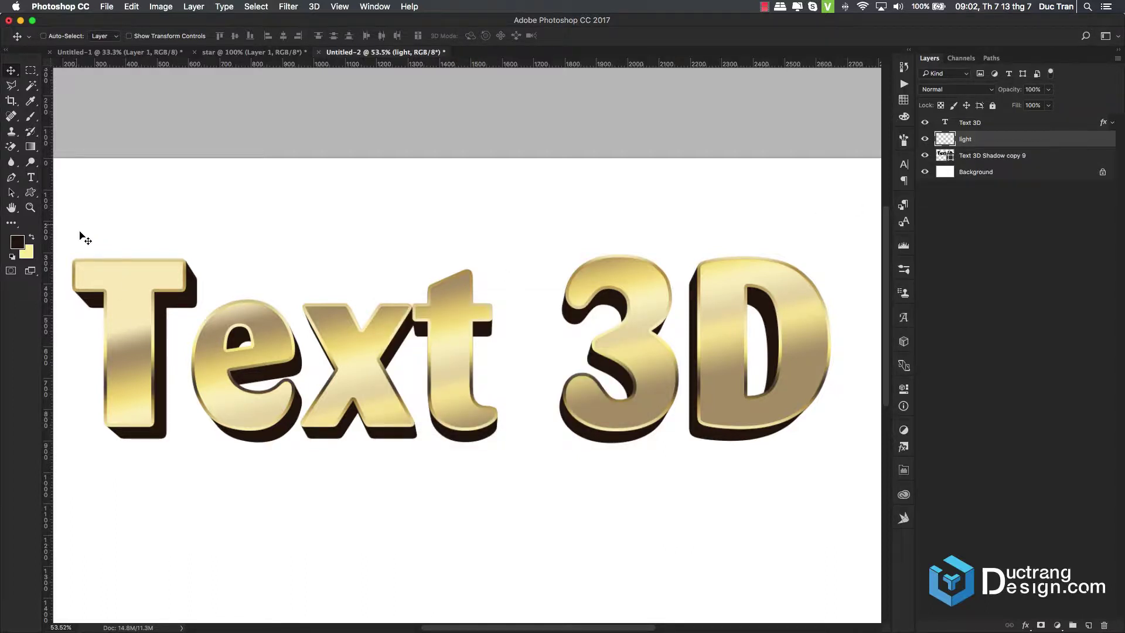
- Paint a soft pale-yellow glow down the T stem with the Brush tool
{"action": "key", "text": "b"}
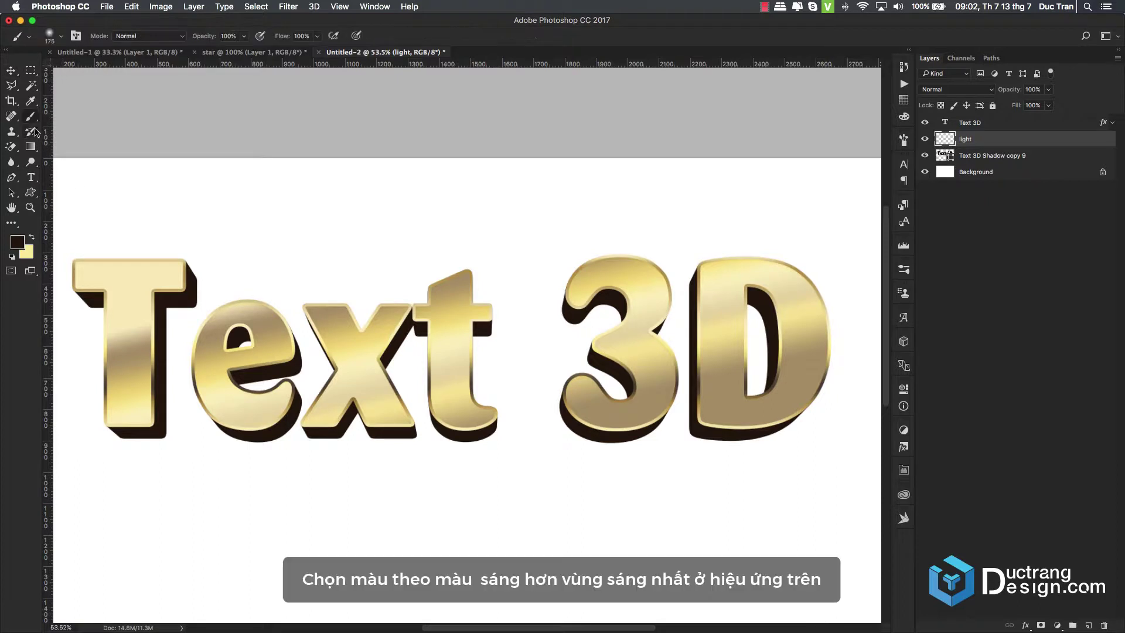
{"action": "right_click", "coordinate": [34, 121]}
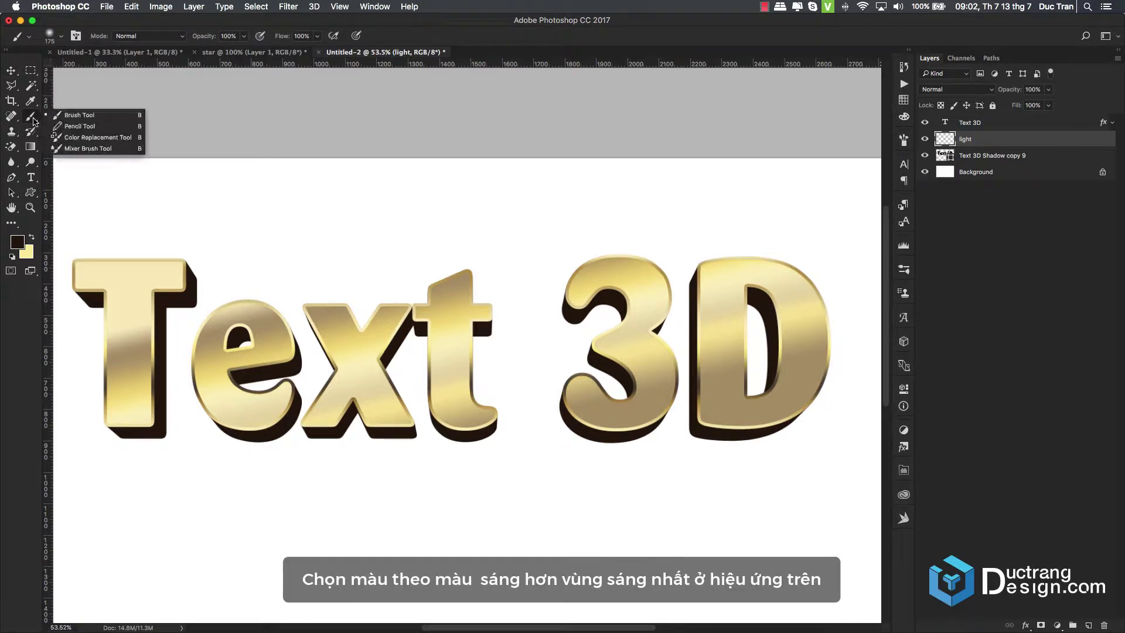
{"action": "left_click", "coordinate": [98, 117]}
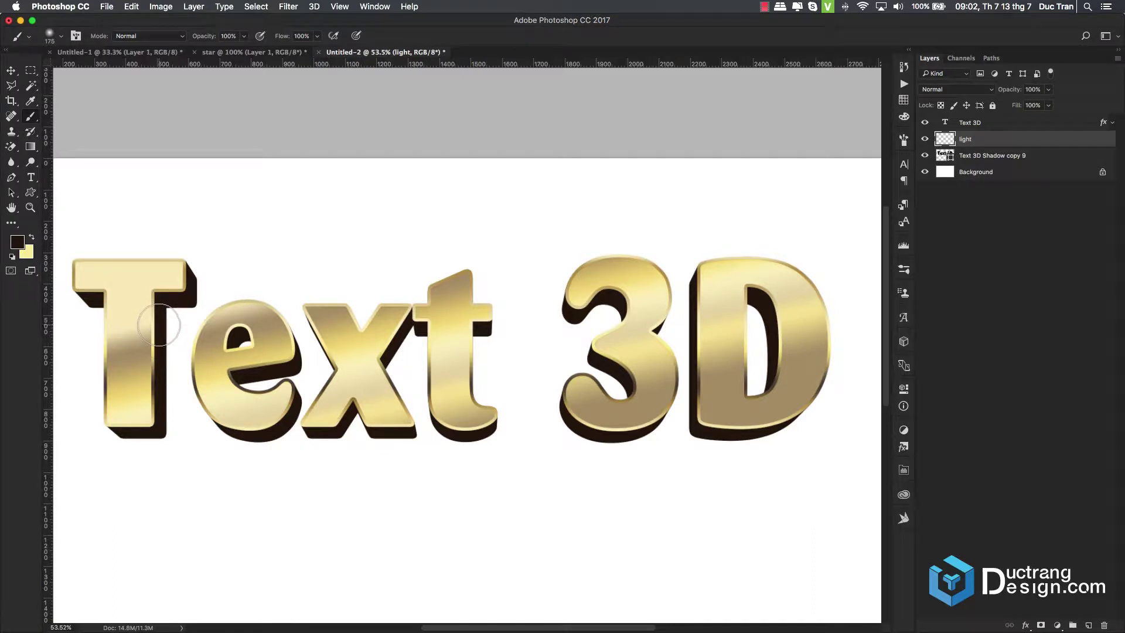
{"action": "key", "text": "x"}
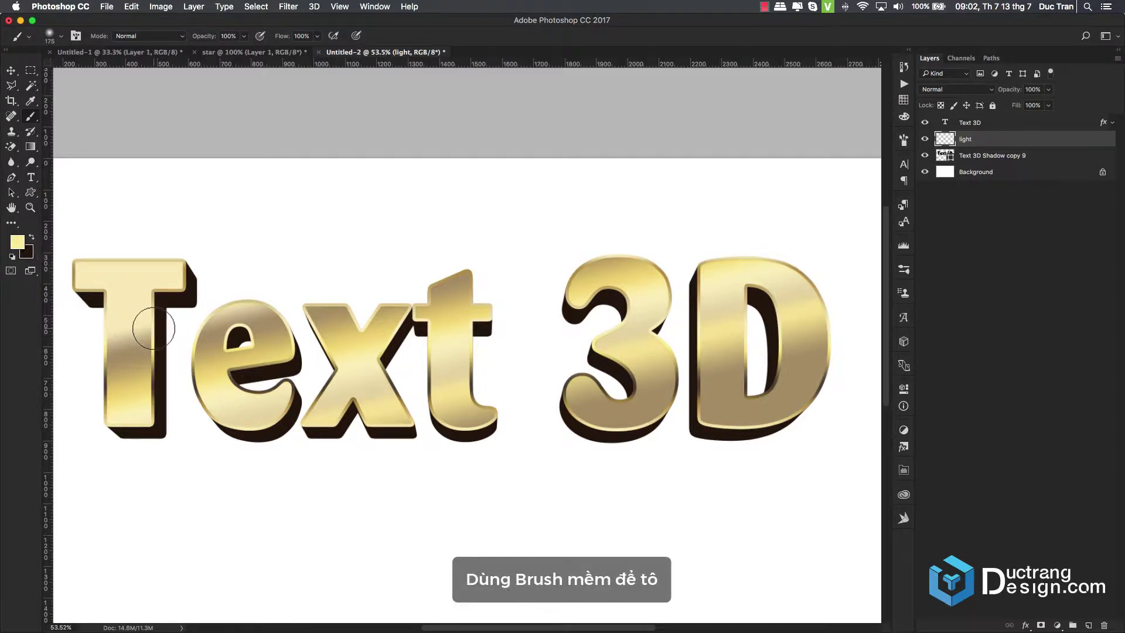
{"action": "mouse_move", "coordinate": [164, 310]}
{"action": "left_mouse_down"}
{"action": "mouse_move", "coordinate": [158, 327]}
{"action": "mouse_move", "coordinate": [163, 314]}
{"action": "mouse_move", "coordinate": [187, 325]}
{"action": "left_mouse_up"}
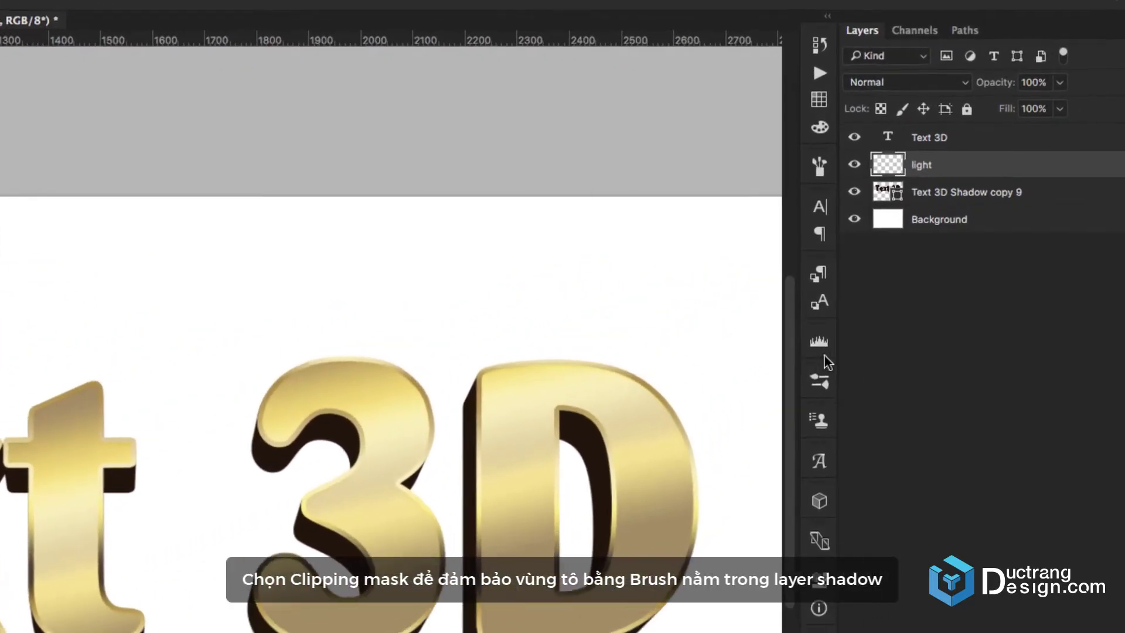
- Clip the light layer to the shadow layer and shift its highlights into position
{"action": "right_click", "coordinate": [1027, 166]}
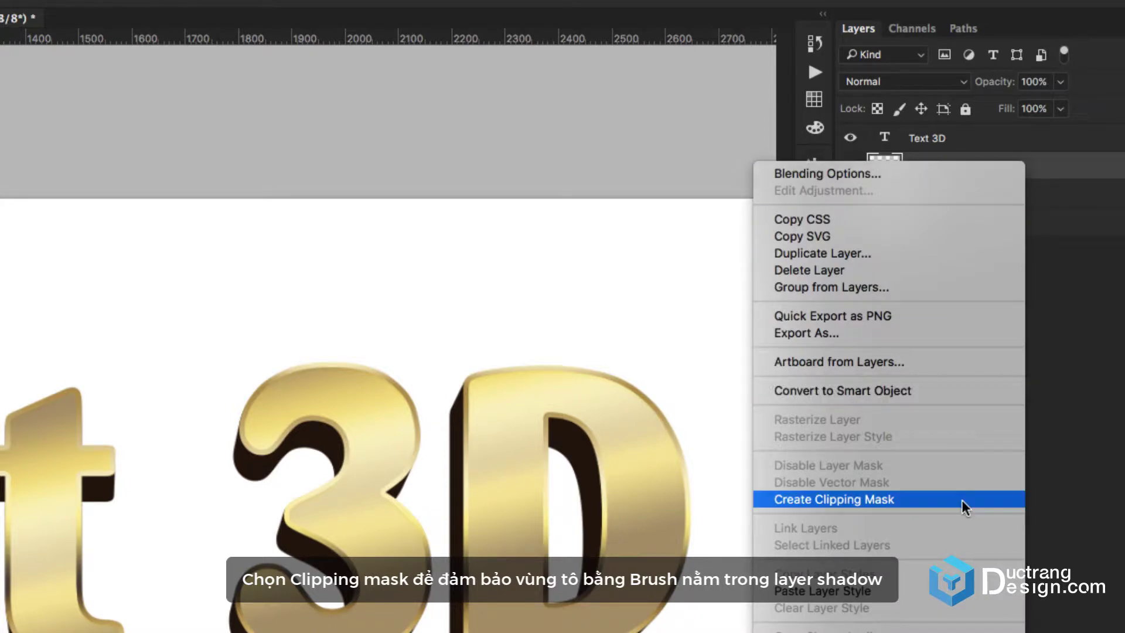
{"action": "left_click", "coordinate": [912, 504]}
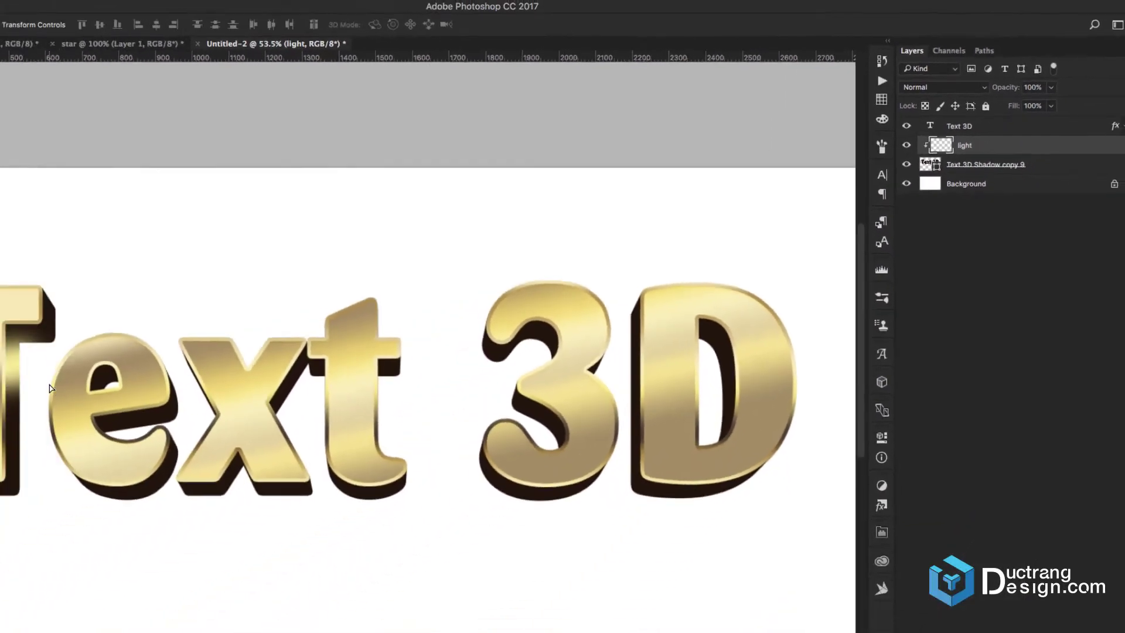
{"action": "left_click_drag", "start_coordinate": [189, 354], "coordinate": [191, 353]}
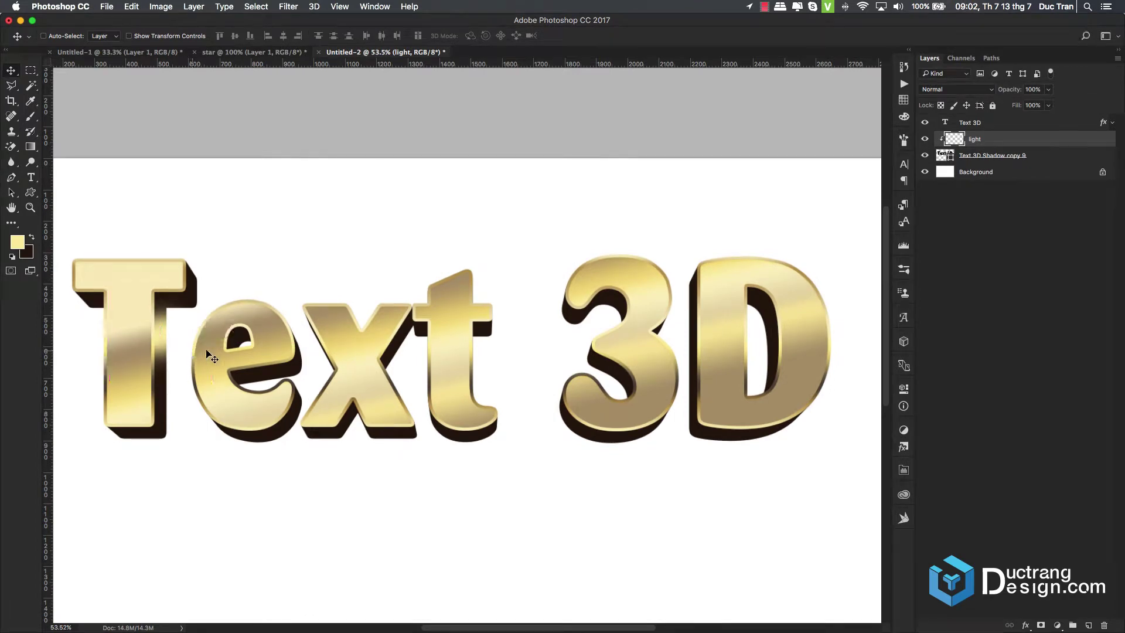
- Change the Text 3D Shadow copy 9 fill to a dark golden brown
{"action": "double_click", "coordinate": [945, 156]}
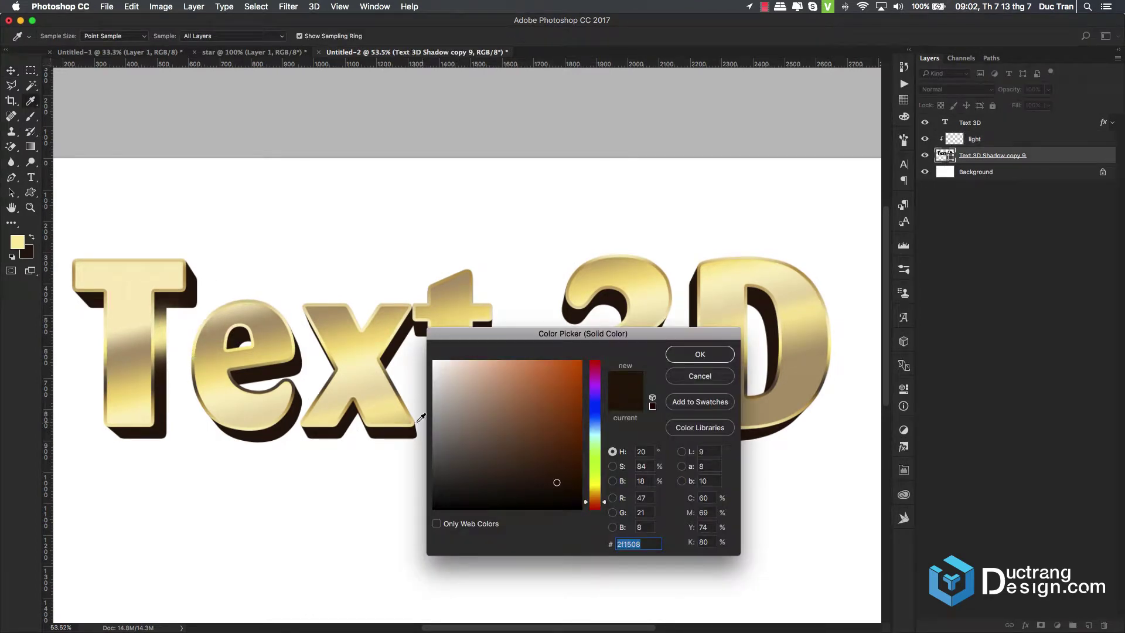
{"action": "left_click", "coordinate": [413, 398]}
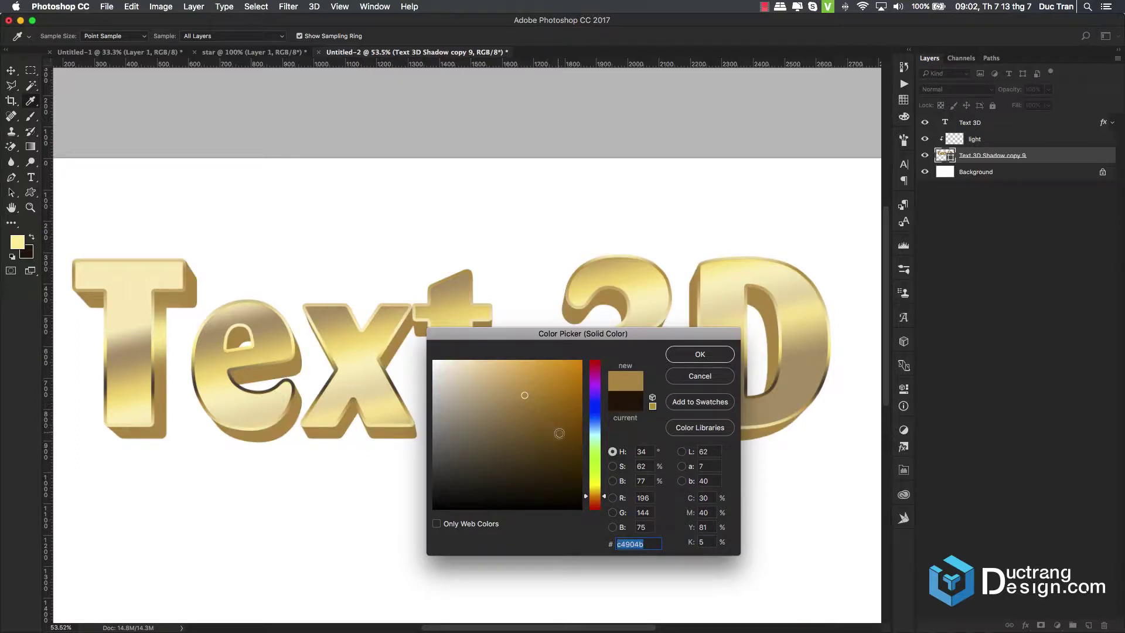
{"action": "left_click", "coordinate": [564, 437]}
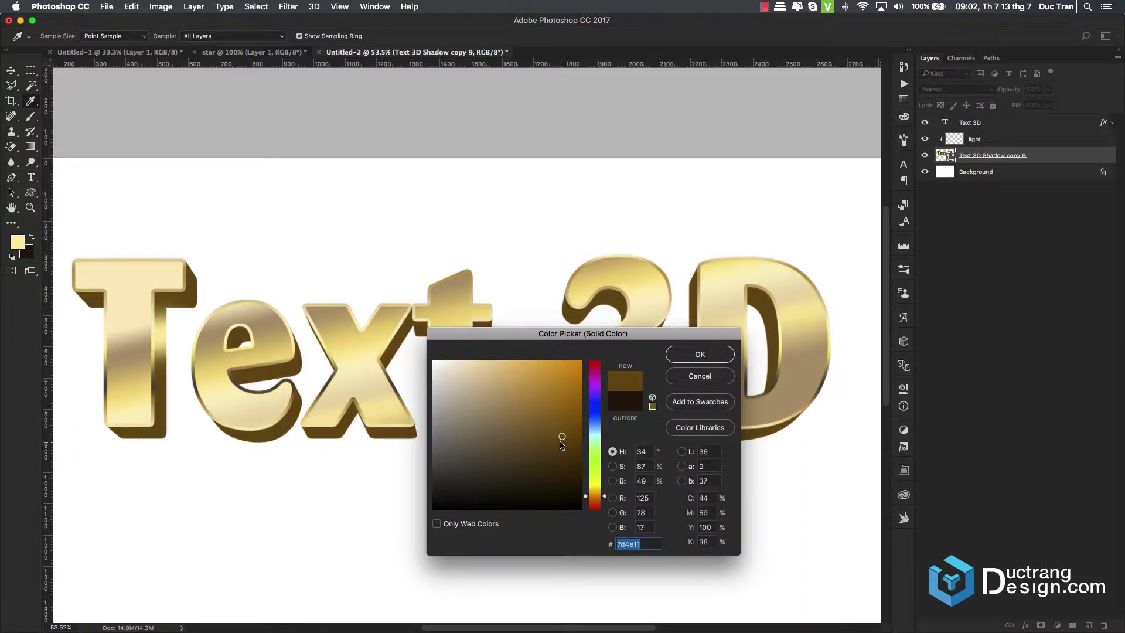
{"action": "left_click", "coordinate": [552, 456]}
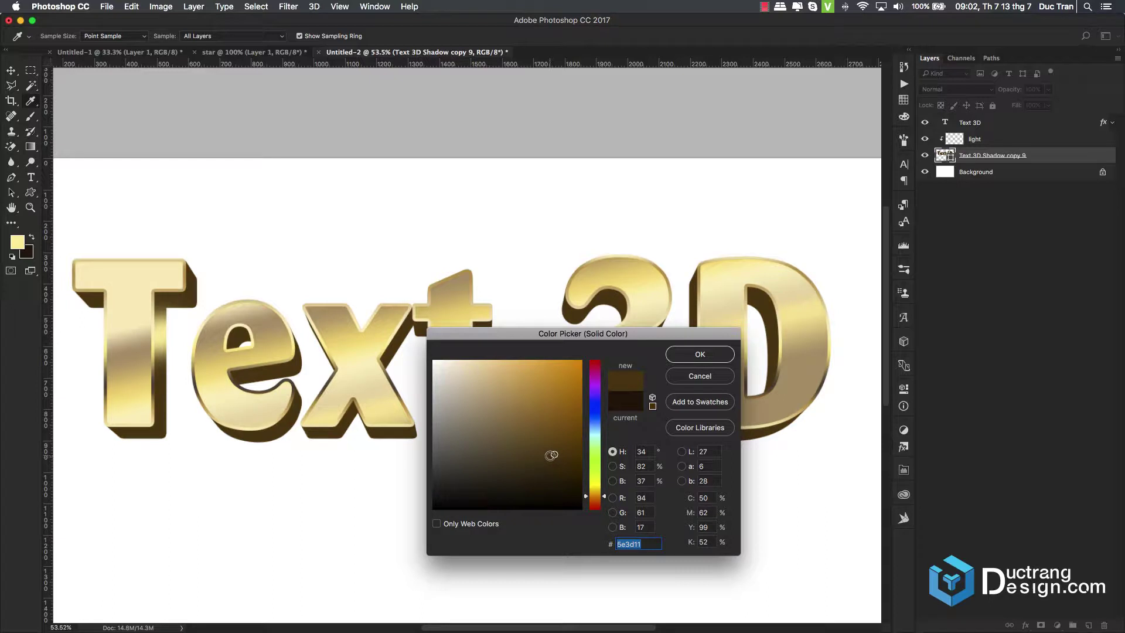
{"action": "left_click_drag", "start_coordinate": [552, 455], "coordinate": [564, 455]}
- Confirm the shadow colour, set the light layer to 40% opacity, and resize the brush
{"action": "key", "text": "Return"}
{"action": "key", "text": "v"}
{"action": "key", "text": "alt+bracketright"}
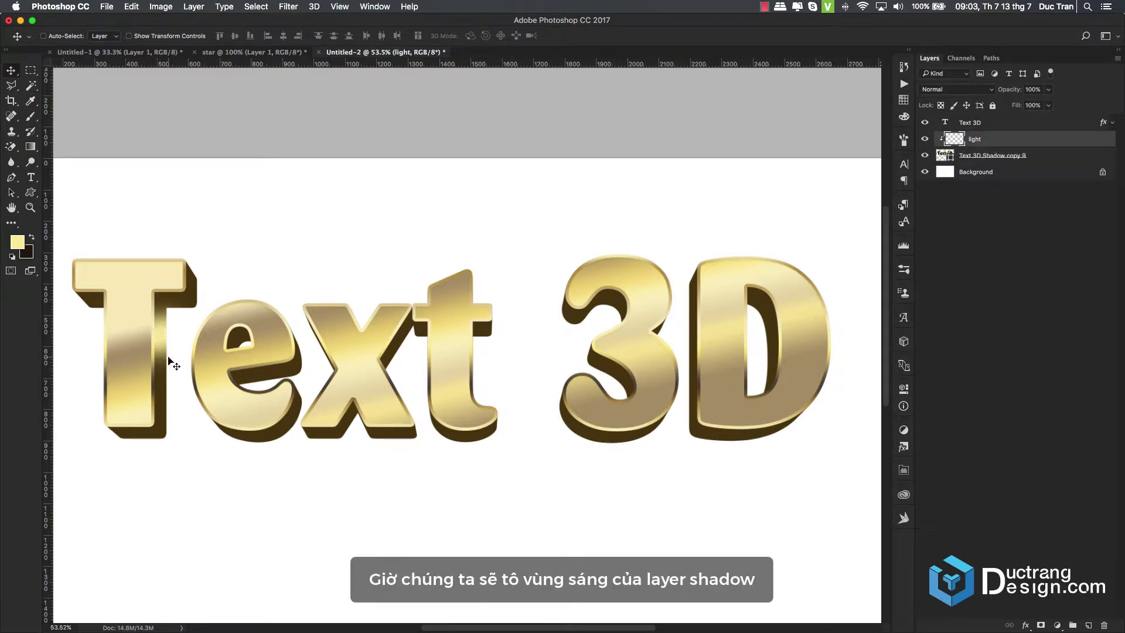
{"action": "key", "text": "4"}
{"action": "key", "text": "b"}
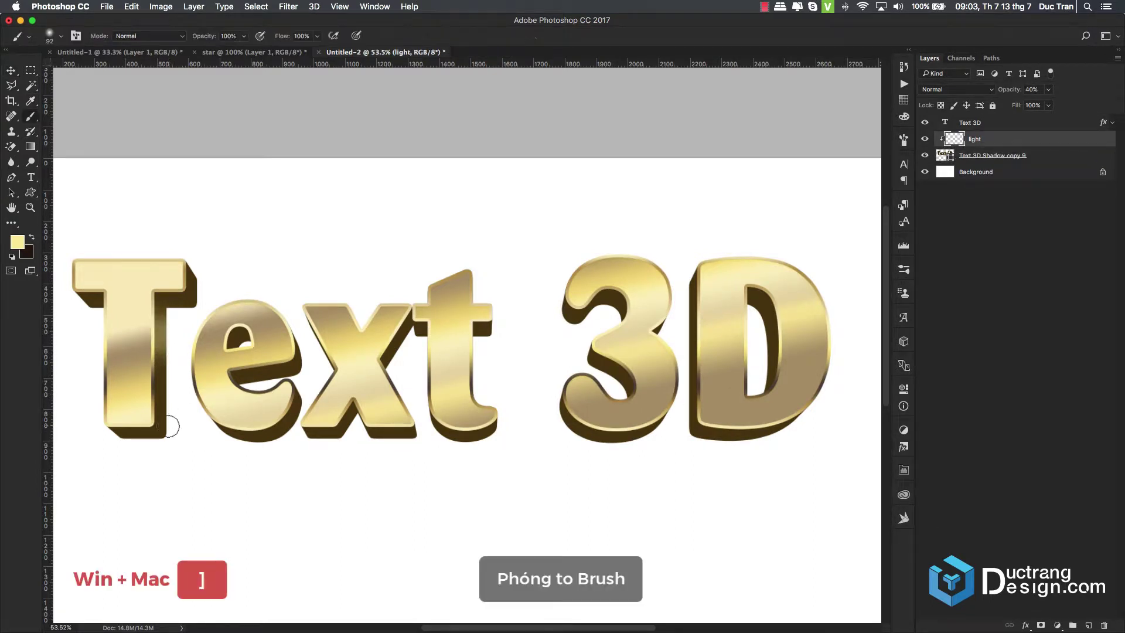
{"action": "key", "text": "bracketright"}
{"action": "key", "text": "bracketright"}
{"action": "key", "text": "bracketright"}
{"action": "key", "text": "bracketright"}
{"action": "key", "text": "bracketright"}
{"action": "key", "text": "bracketright"}
{"action": "key", "text": "bracketright"}
{"action": "key", "text": "bracketright"}
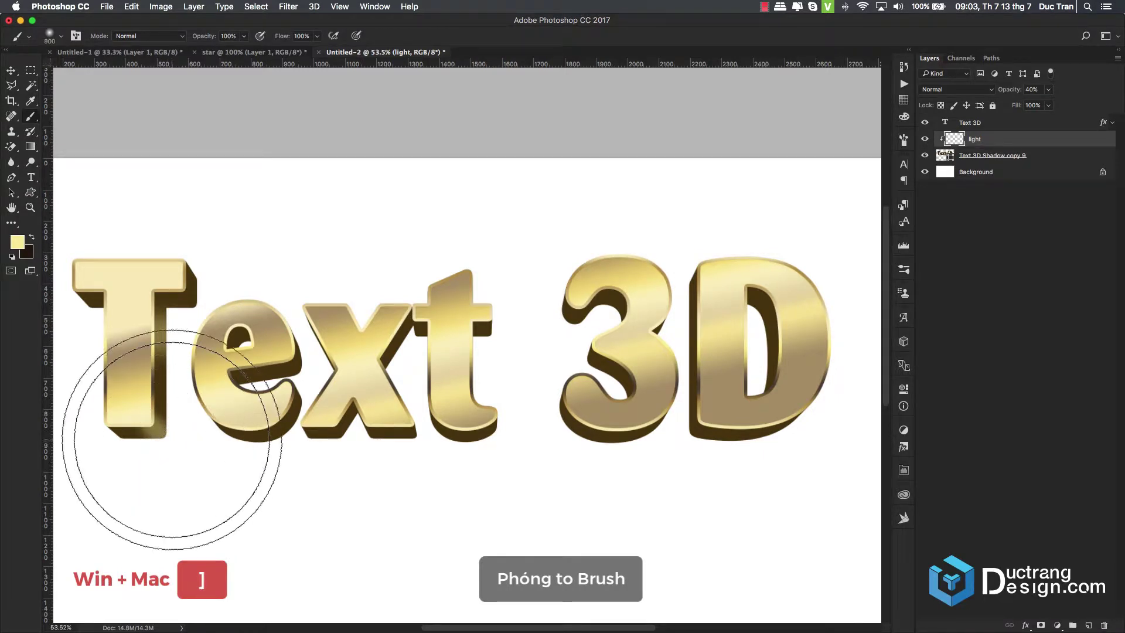
{"action": "key", "text": "bracketleft"}
{"action": "key", "text": "bracketleft"}
{"action": "key", "text": "bracketleft"}
{"action": "key", "text": "bracketleft"}
{"action": "key", "text": "bracketleft"}
{"action": "key", "text": "bracketleft"}
{"action": "key", "text": "bracketleft"}
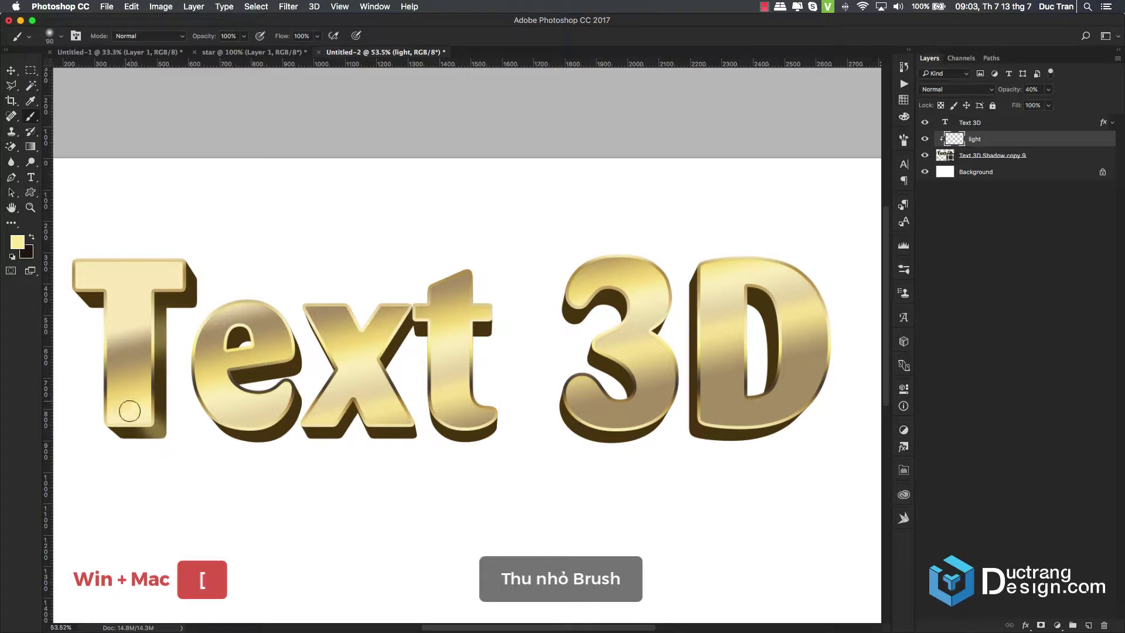
{"action": "key", "text": "bracketleft"}
{"action": "key", "text": "bracketleft"}
{"action": "key", "text": "bracketleft"}
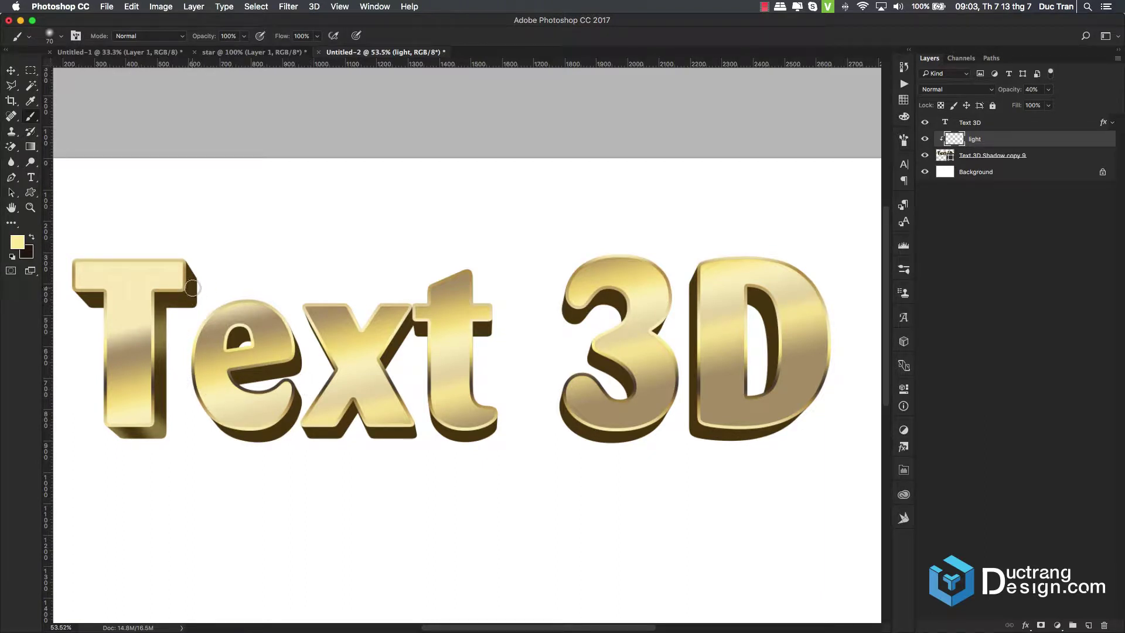
{"action": "key", "text": "bracketleft"}
{"action": "key", "text": "bracketleft"}
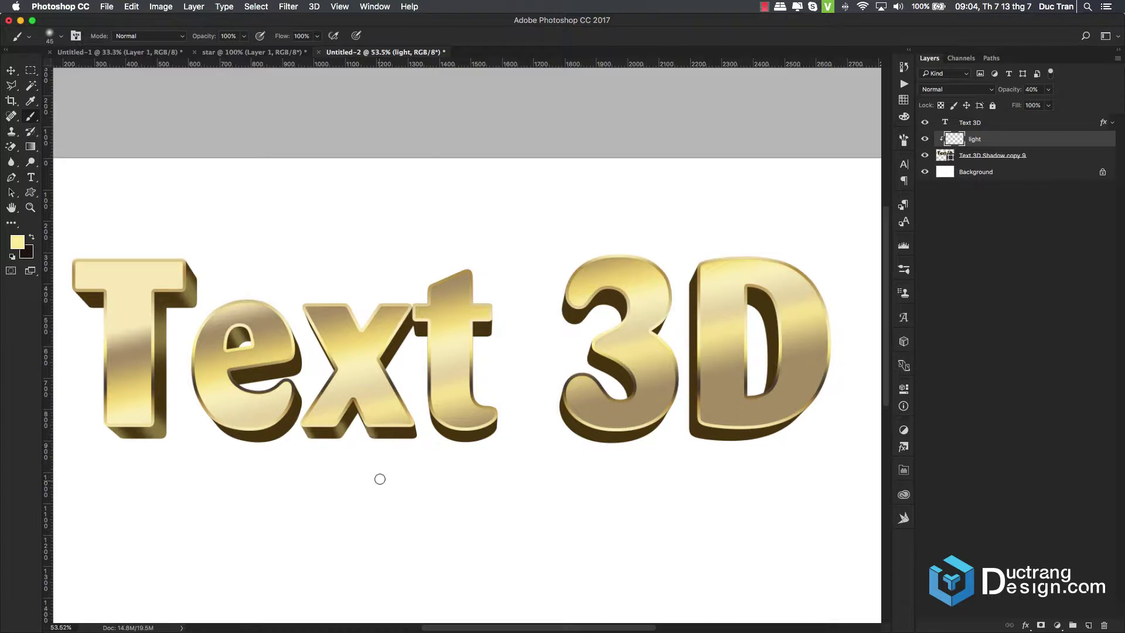
- Paint pale highlights on the letters, ending with 70% brush opacity
{"action": "left_click_drag", "start_coordinate": [387, 471], "coordinate": [496, 433]}
{"action": "key", "text": "super+z"}
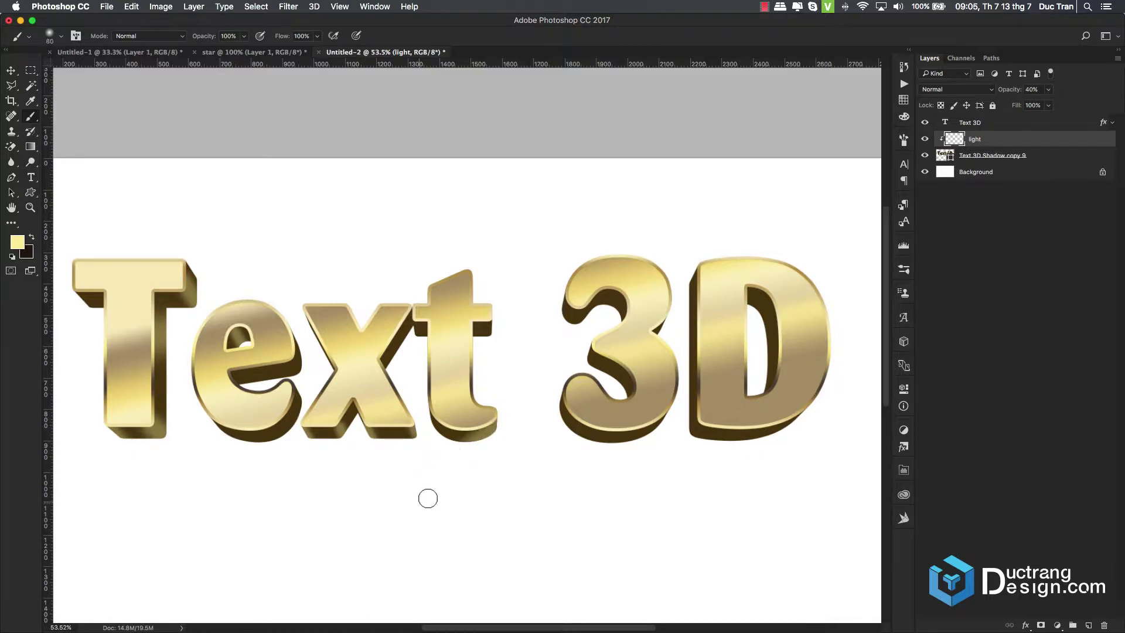
{"action": "key", "text": "bracketleft"}
{"action": "key", "text": "bracketleft"}
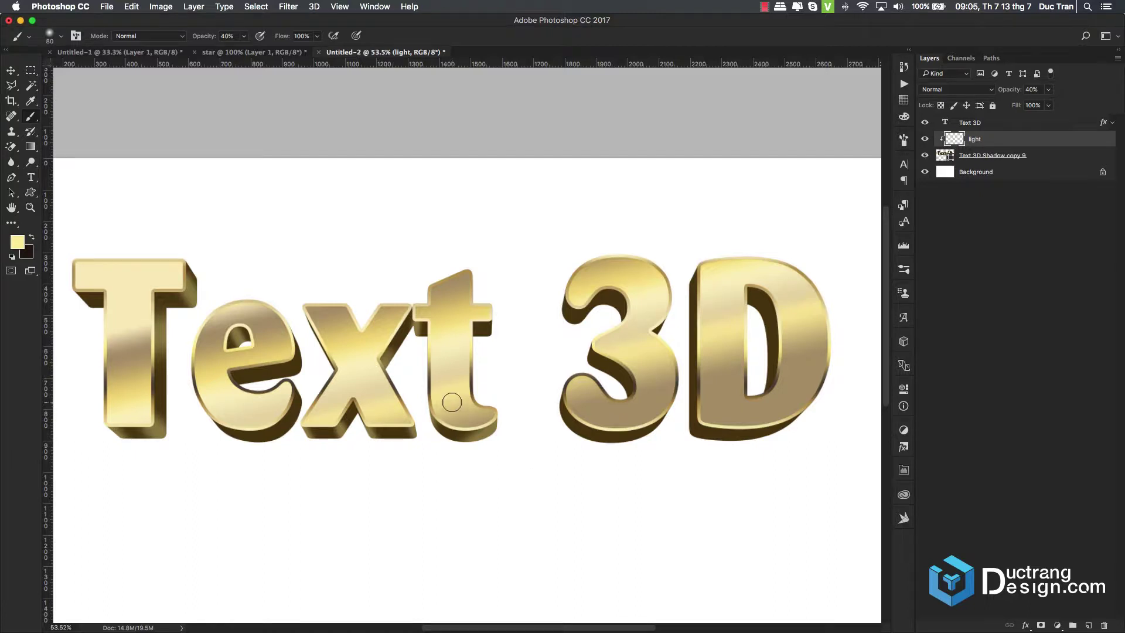
{"action": "key", "text": "4"}
{"action": "scroll", "coordinate": [516, 333], "scroll_direction": "right", "scroll_amount": 5}
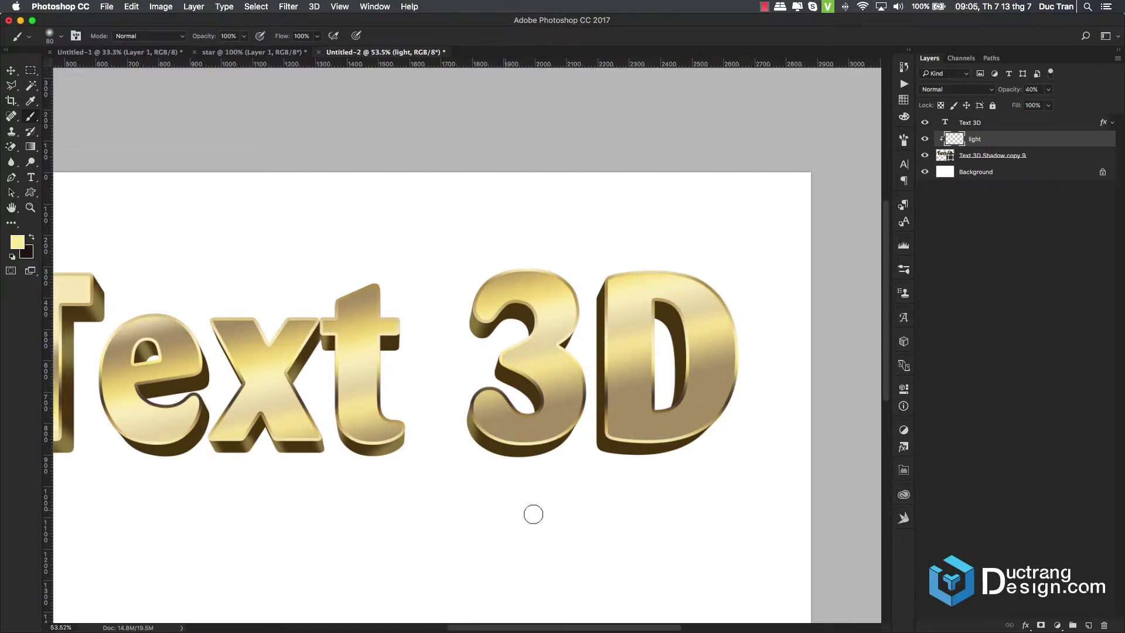
{"action": "key", "text": "0"}
{"action": "left_click_drag", "start_coordinate": [601, 340], "coordinate": [601, 392]}
{"action": "key", "text": "4"}
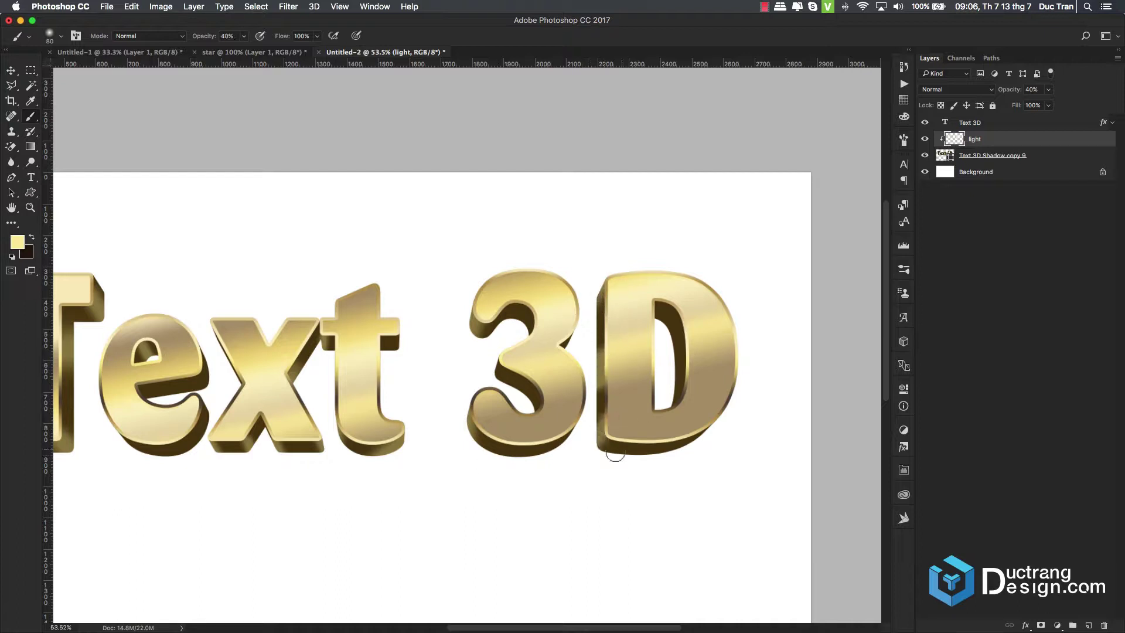
{"action": "key", "text": "7"}
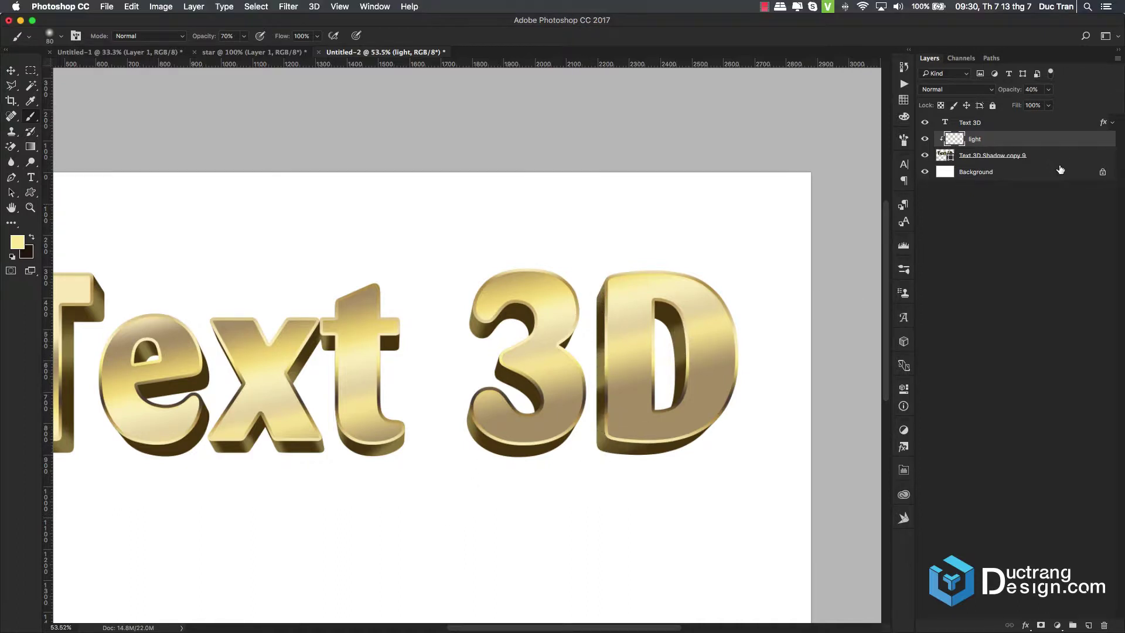
- Create a new layer named 'dark' and clip it to the text
{"action": "key", "text": "super+shift+n"}
{"action": "type", "text": "dark"}
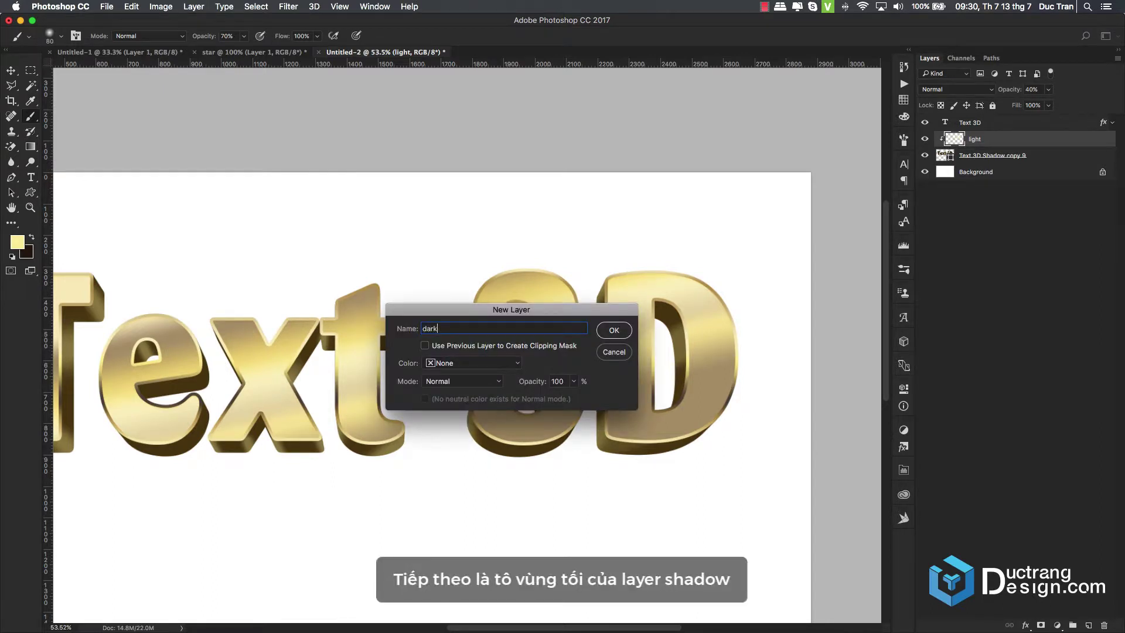
{"action": "key", "text": "Return"}
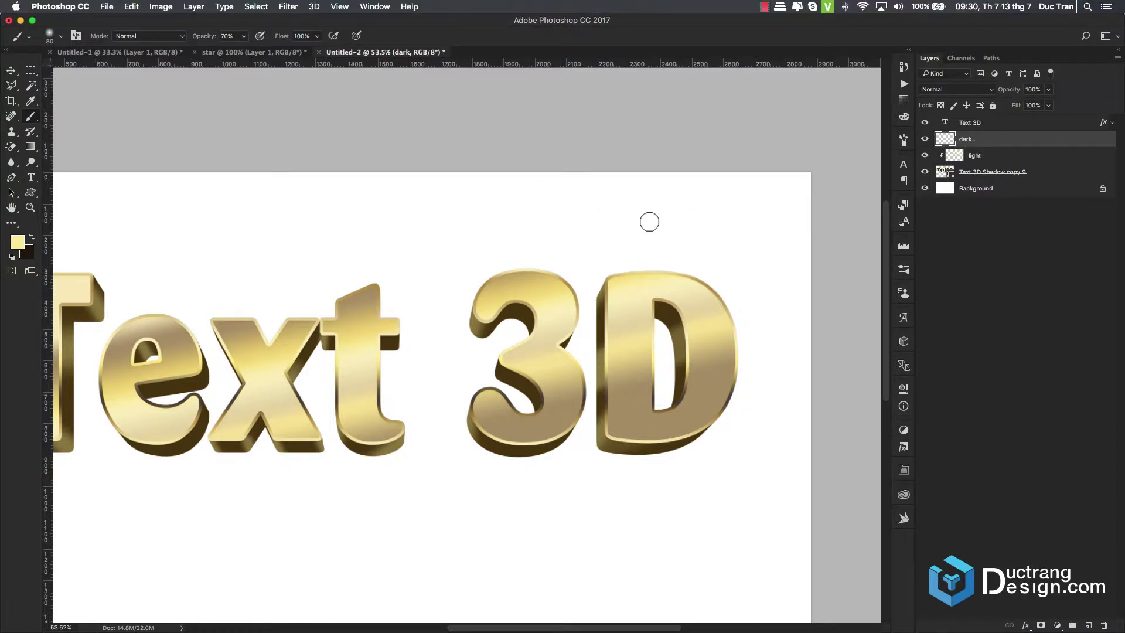
{"action": "key", "text": "v"}
{"action": "key", "text": "ctrl+alt+g"}
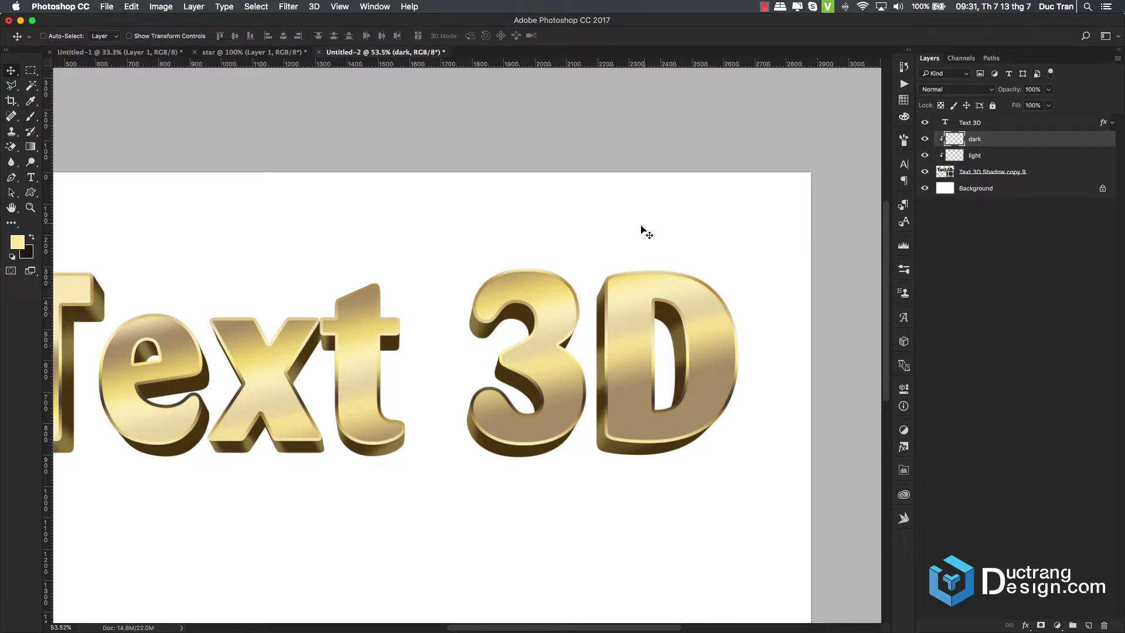
{"action": "left_click_drag", "start_coordinate": [463, 380], "coordinate": [633, 358]}
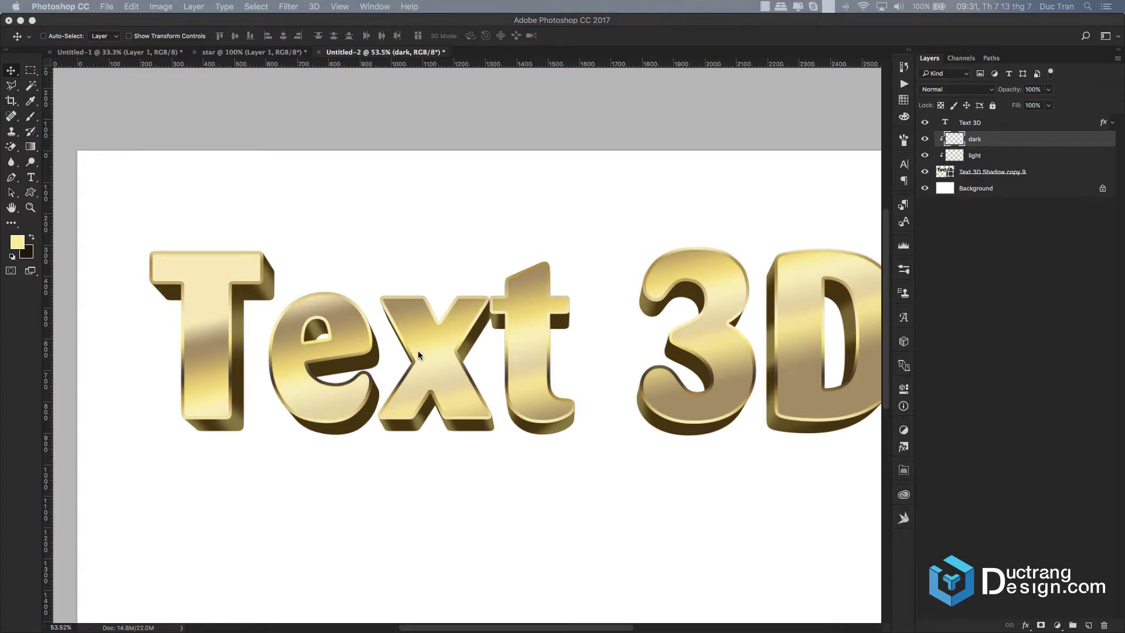
- Pick a dark brown foreground colour and try shading the e and T edges
{"action": "left_click", "coordinate": [32, 238]}
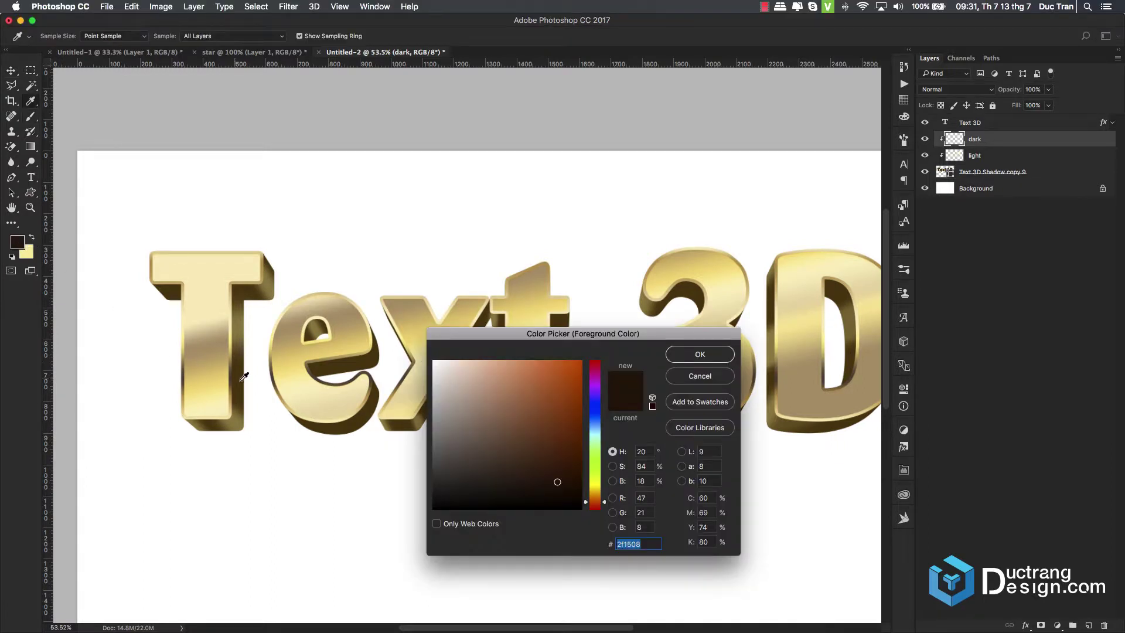
{"action": "left_click", "coordinate": [347, 425]}
{"action": "left_click", "coordinate": [575, 477]}
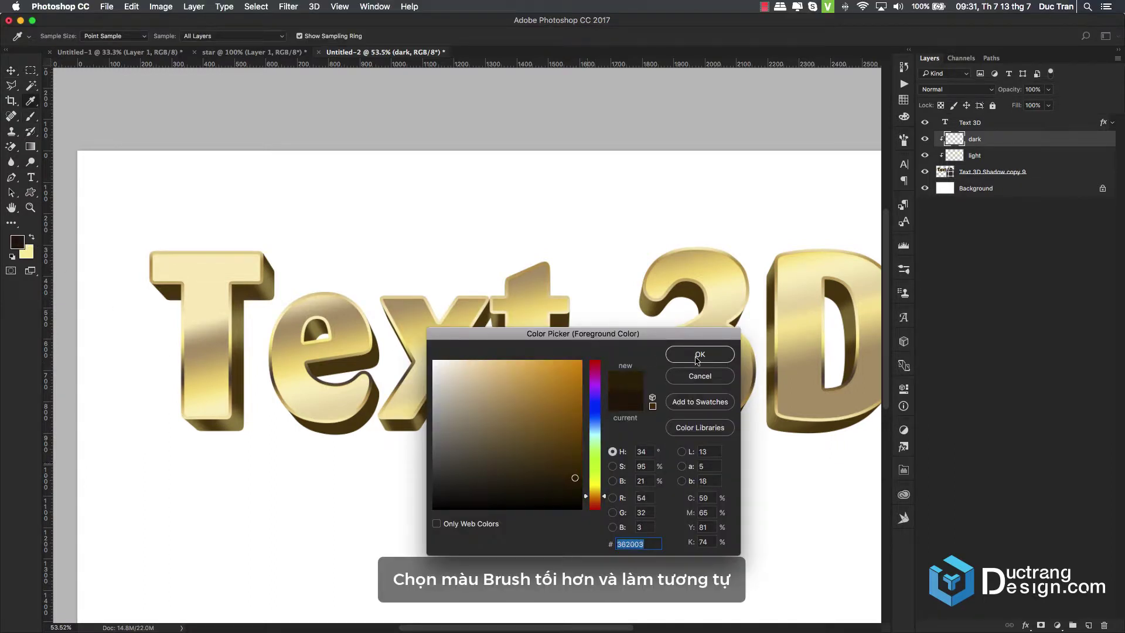
{"action": "left_click", "coordinate": [671, 356]}
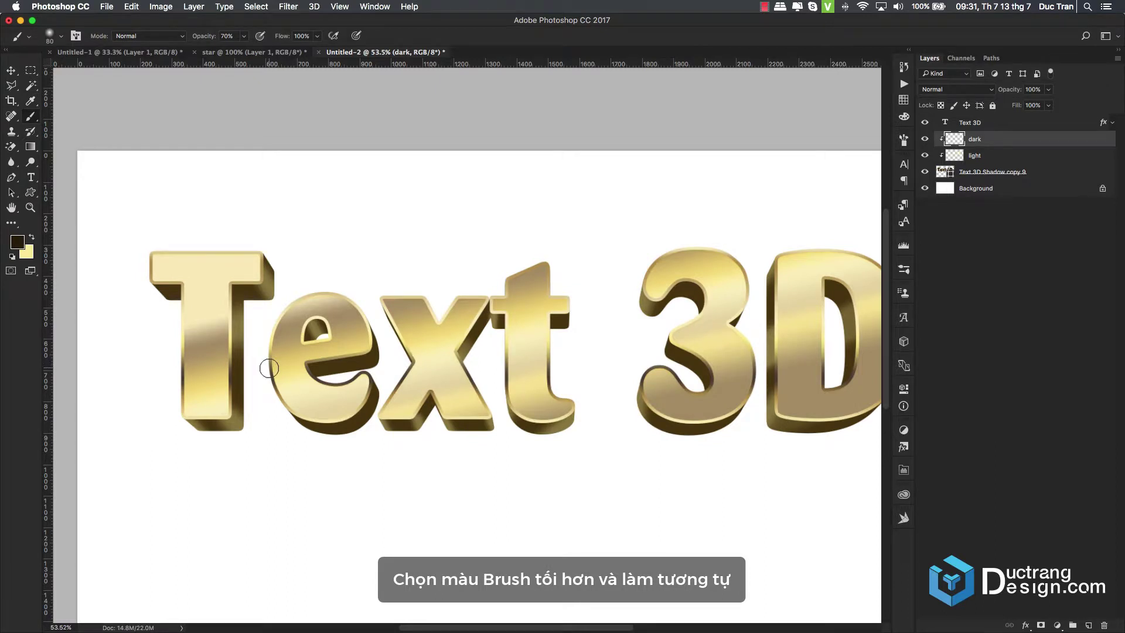
{"action": "left_click_drag", "start_coordinate": [269, 368], "coordinate": [236, 450]}
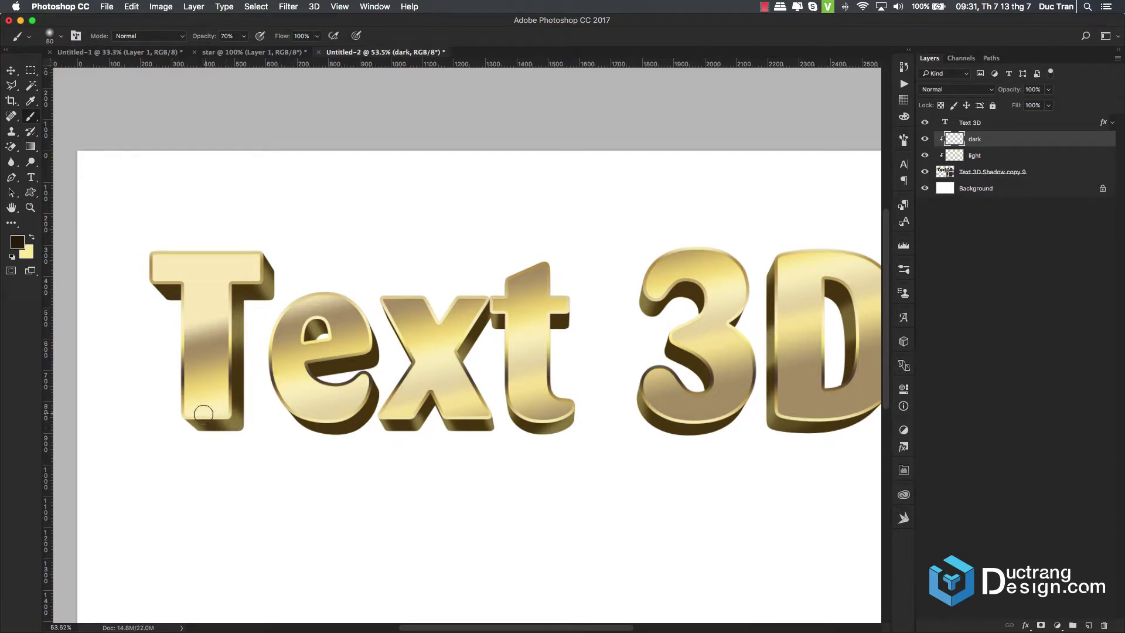
{"action": "key", "text": "ctrl+z"}
- At 30% brush opacity, darken the x's inner corner, the 3's middle and the D's opening
{"action": "key", "text": "3"}
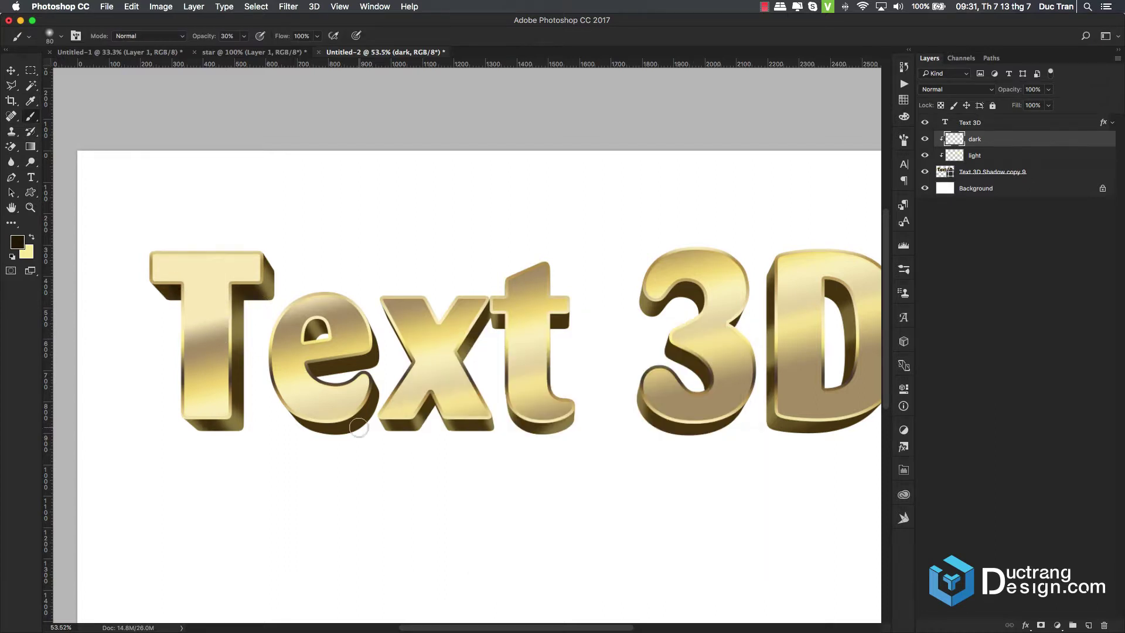
{"action": "left_click_drag", "start_coordinate": [442, 394], "coordinate": [430, 404]}
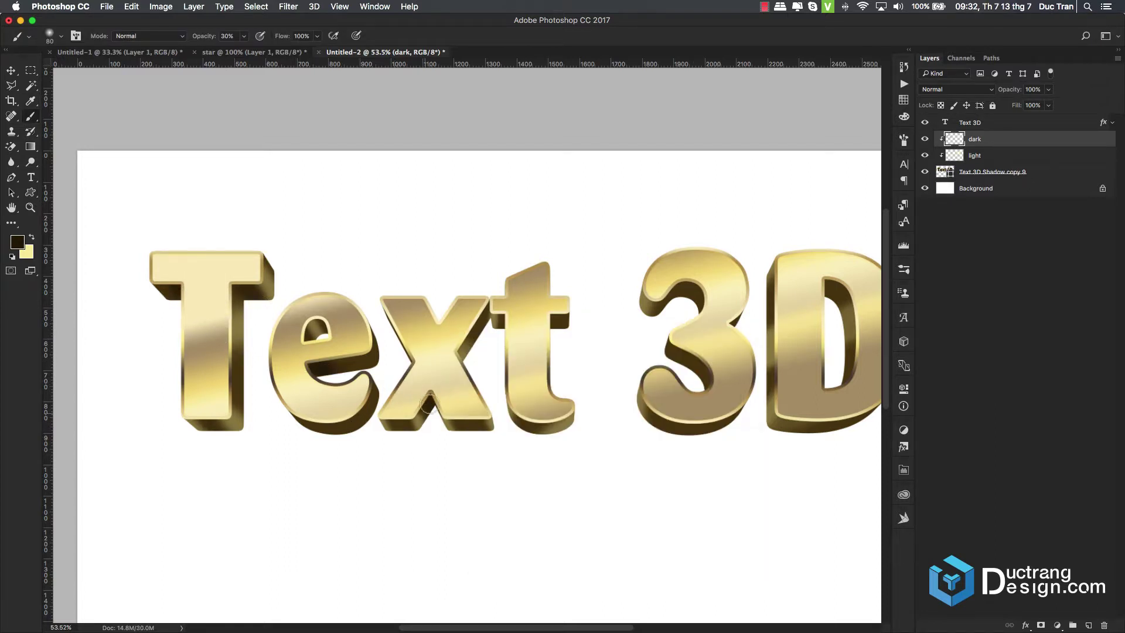
{"action": "left_click_drag", "start_coordinate": [691, 323], "coordinate": [731, 326]}
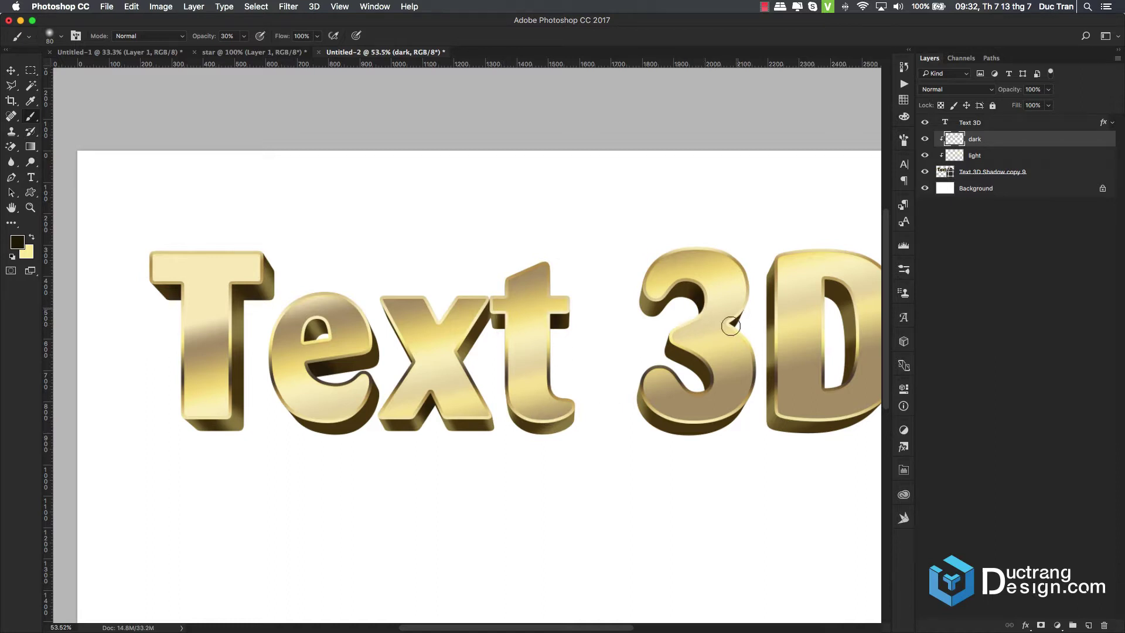
{"action": "scroll", "coordinate": [733, 417], "scroll_direction": "right", "scroll_amount": 4}
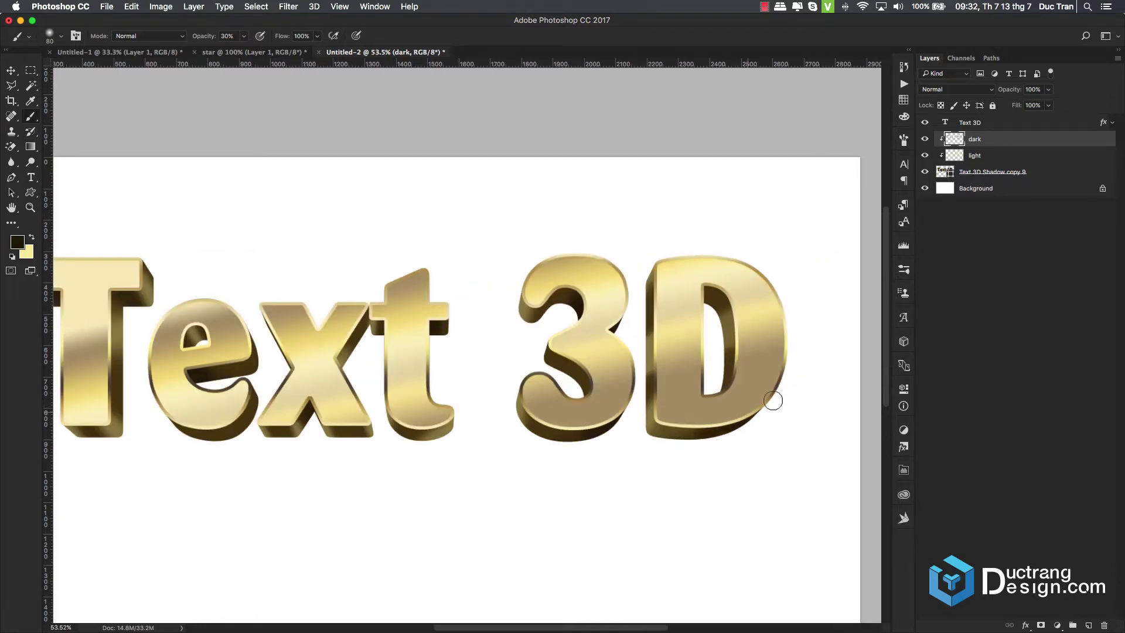
{"action": "left_click_drag", "start_coordinate": [724, 387], "coordinate": [712, 293]}
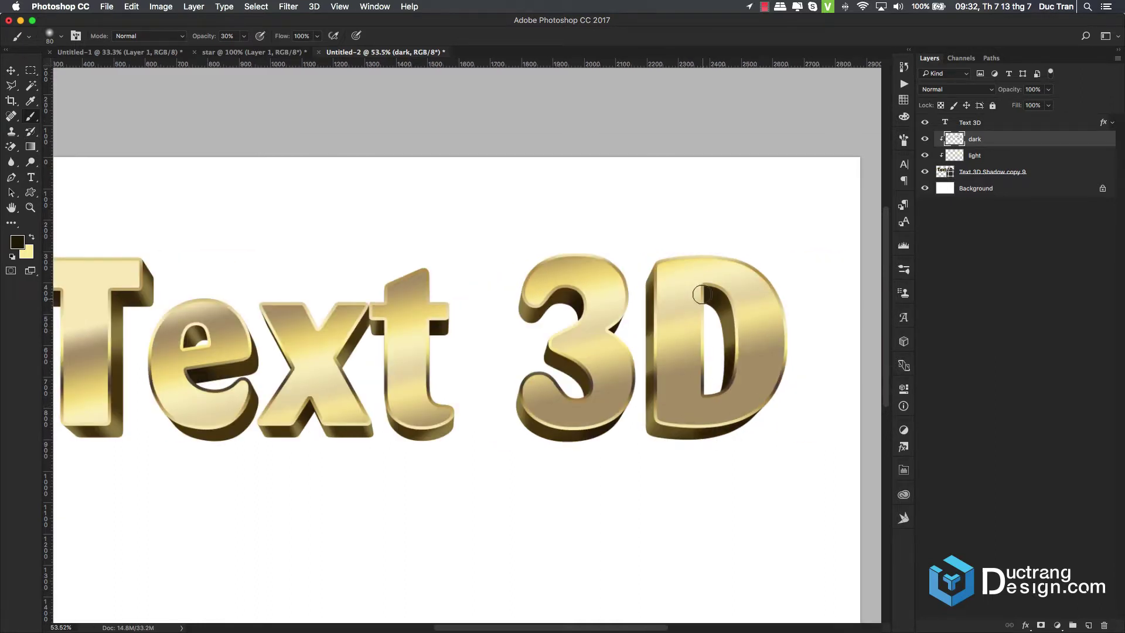
- Select the light layer, swap back to the pale colour and resize the brush
{"action": "left_click", "coordinate": [988, 157]}
{"action": "key", "text": "x"}
{"action": "key", "text": "bracketright"}
{"action": "key", "text": "bracketright"}
{"action": "key", "text": "bracketright"}
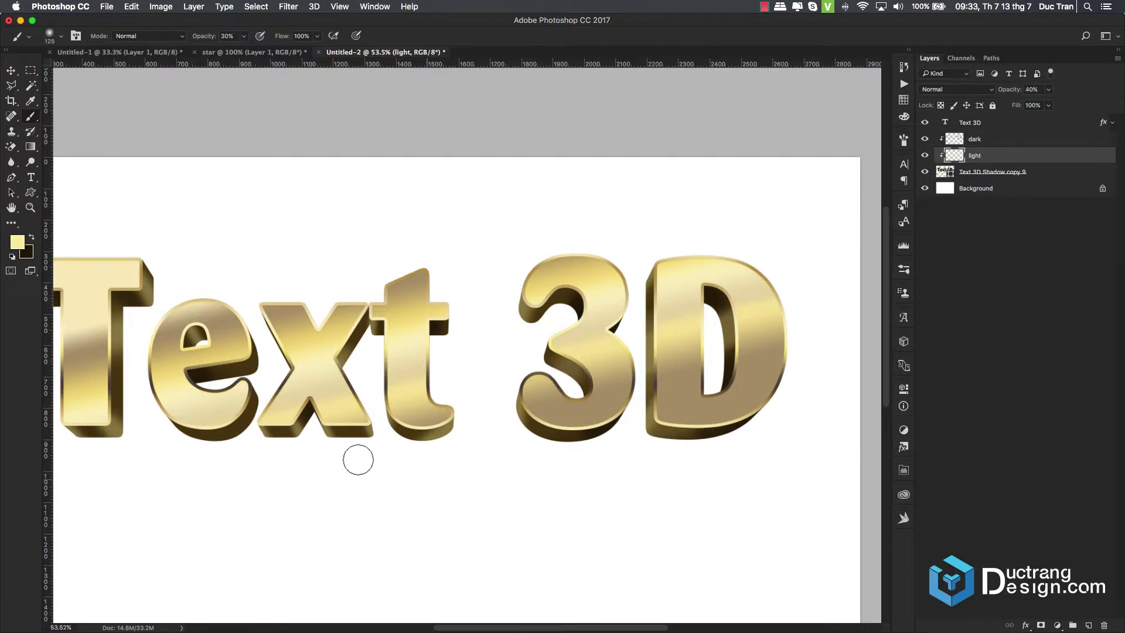
{"action": "scroll", "coordinate": [452, 432], "scroll_direction": "left", "scroll_amount": 1}
{"action": "key", "text": "bracketleft"}
{"action": "key", "text": "bracketleft"}
{"action": "key", "text": "bracketleft"}
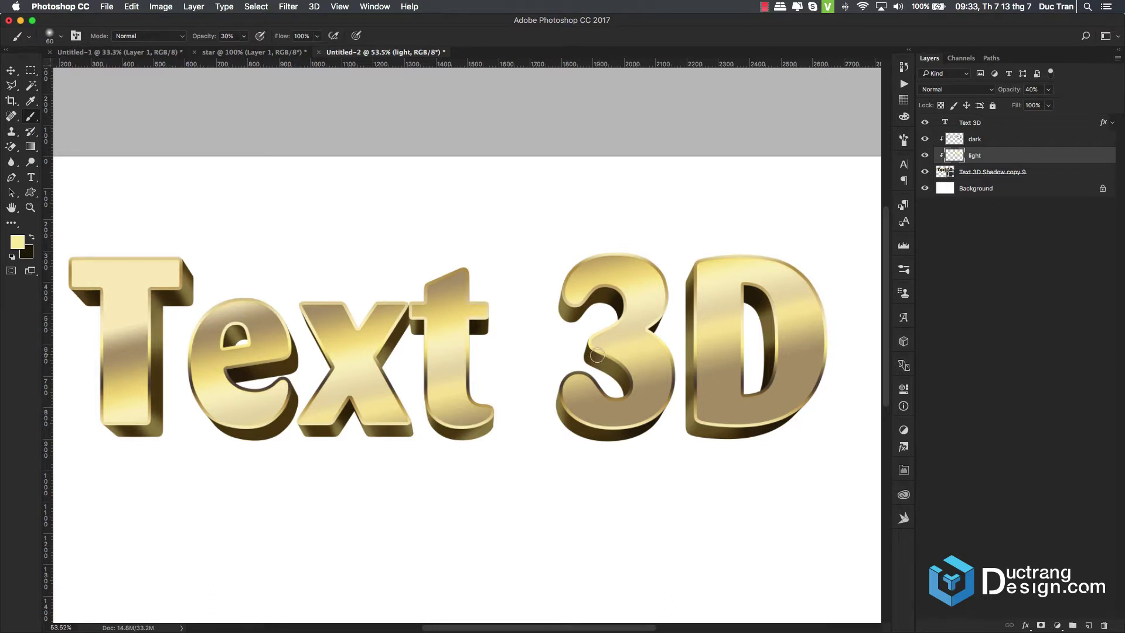
- Group the dark, light and Text 3D Shadow copy 9 layers and name the group 'Shadow'
{"action": "key", "text": "v"}
{"action": "scroll", "coordinate": [703, 340], "scroll_direction": "left", "scroll_amount": 1}
{"action": "scroll", "coordinate": [704, 340], "scroll_direction": "up", "scroll_amount": 1}
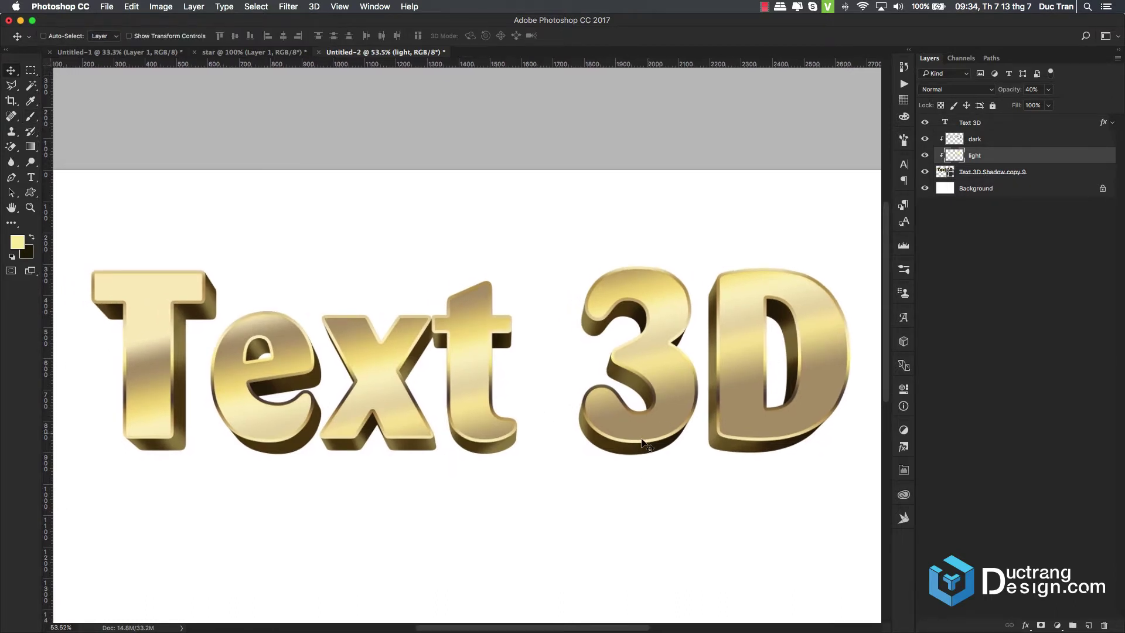
{"action": "left_click", "coordinate": [993, 139]}
{"action": "left_click", "coordinate": [990, 172], "text": "shift"}
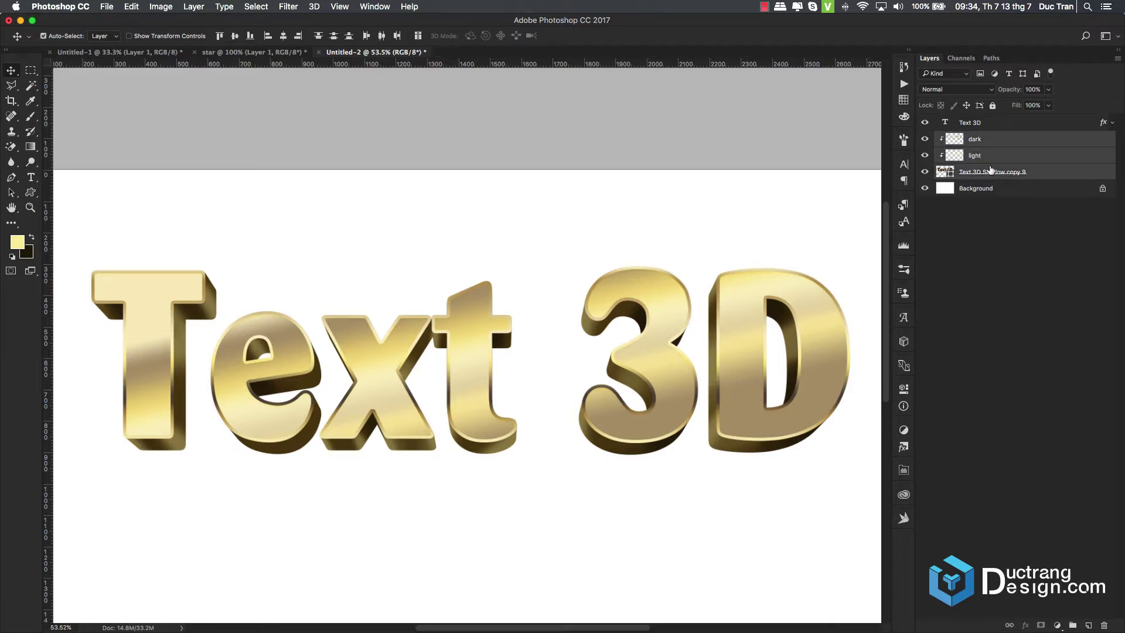
{"action": "key", "text": "ctrl+g"}
{"action": "type", "text": "Shado"}
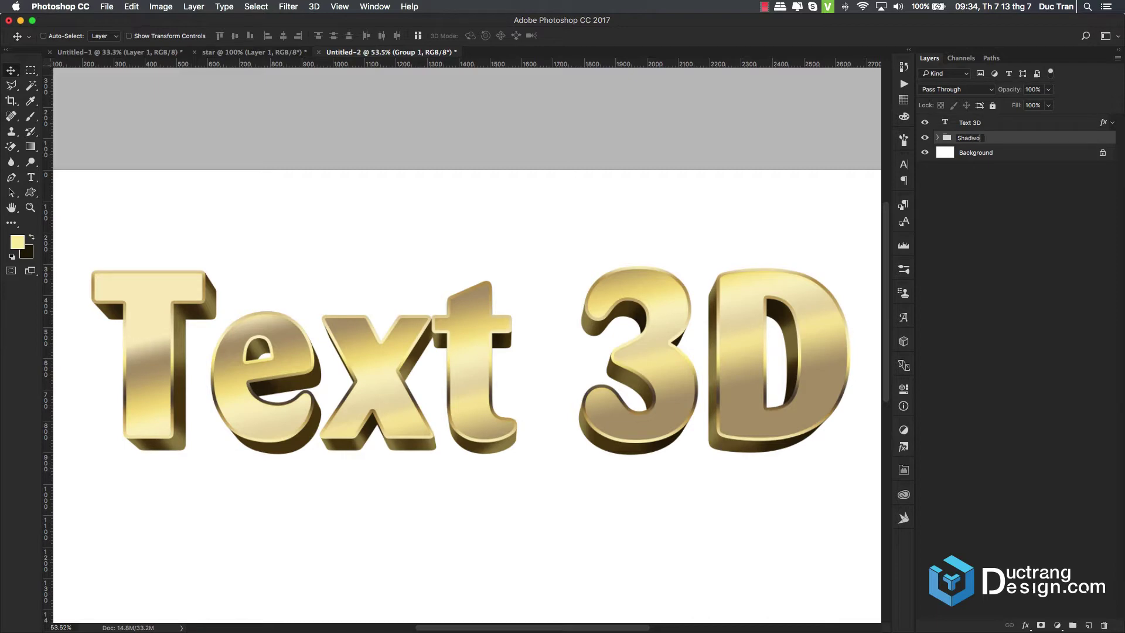
{"action": "type", "text": "w"}
{"action": "key", "text": "Return"}
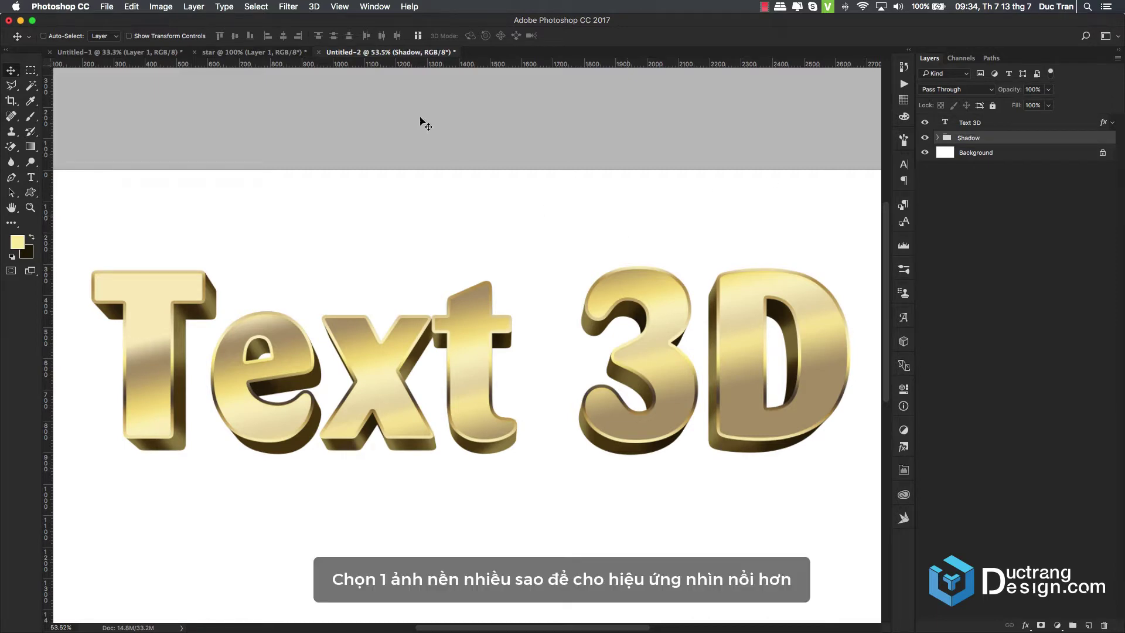
- Copy the whole starfield image and paste it above the Background in the lettering document
{"action": "left_click", "coordinate": [117, 52]}
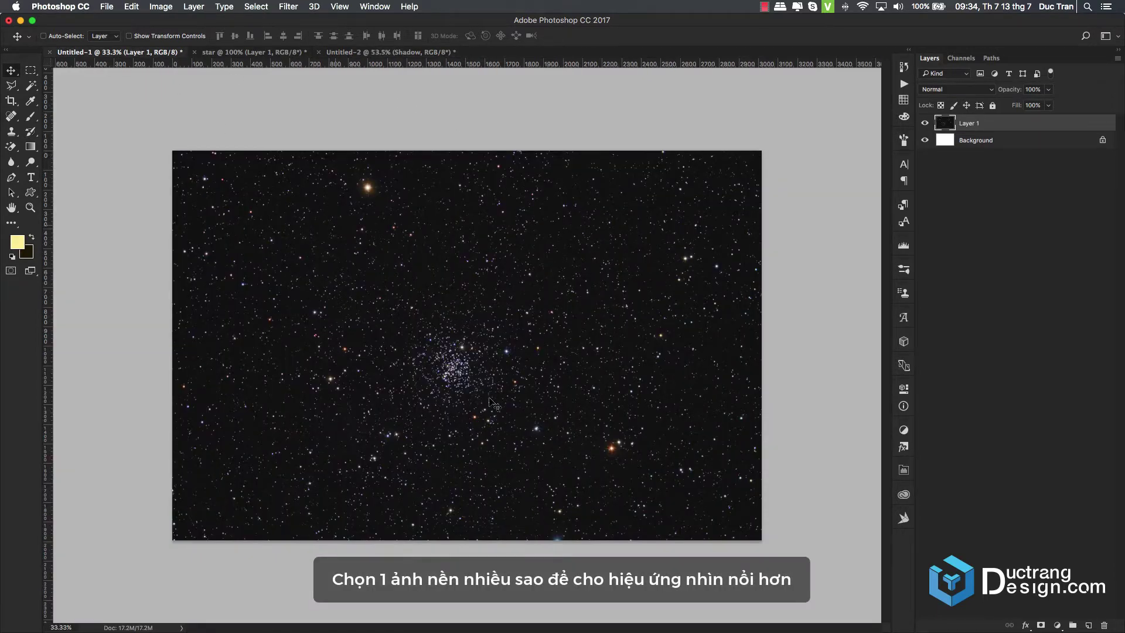
{"action": "key", "text": "super+a"}
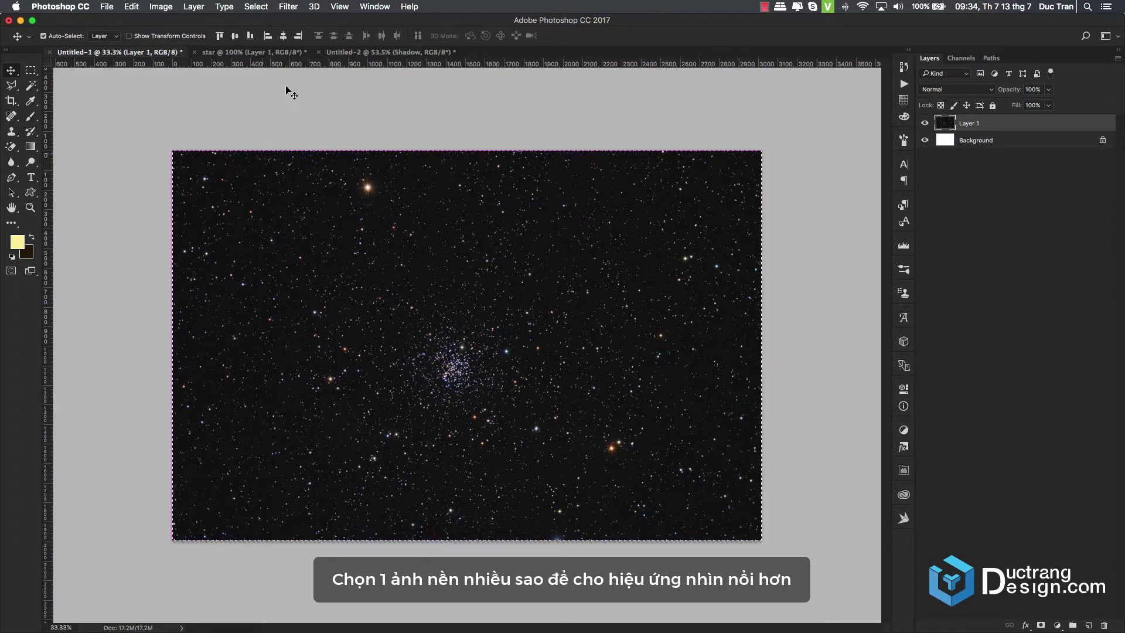
{"action": "left_click", "coordinate": [420, 53]}
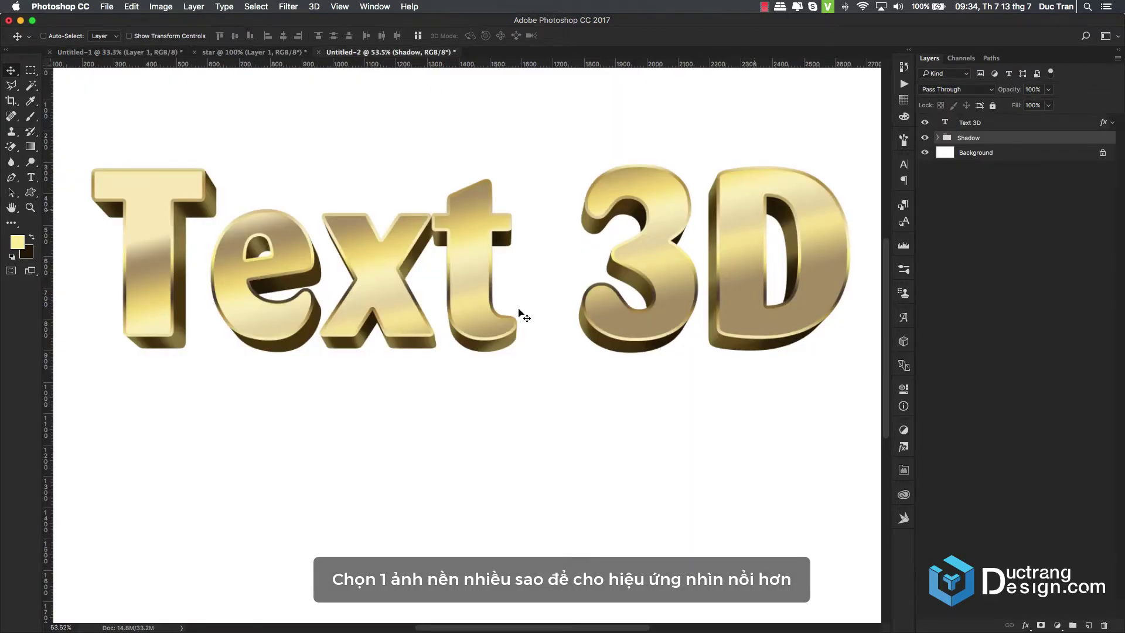
{"action": "scroll", "coordinate": [473, 322], "scroll_direction": "down", "scroll_amount": 3}
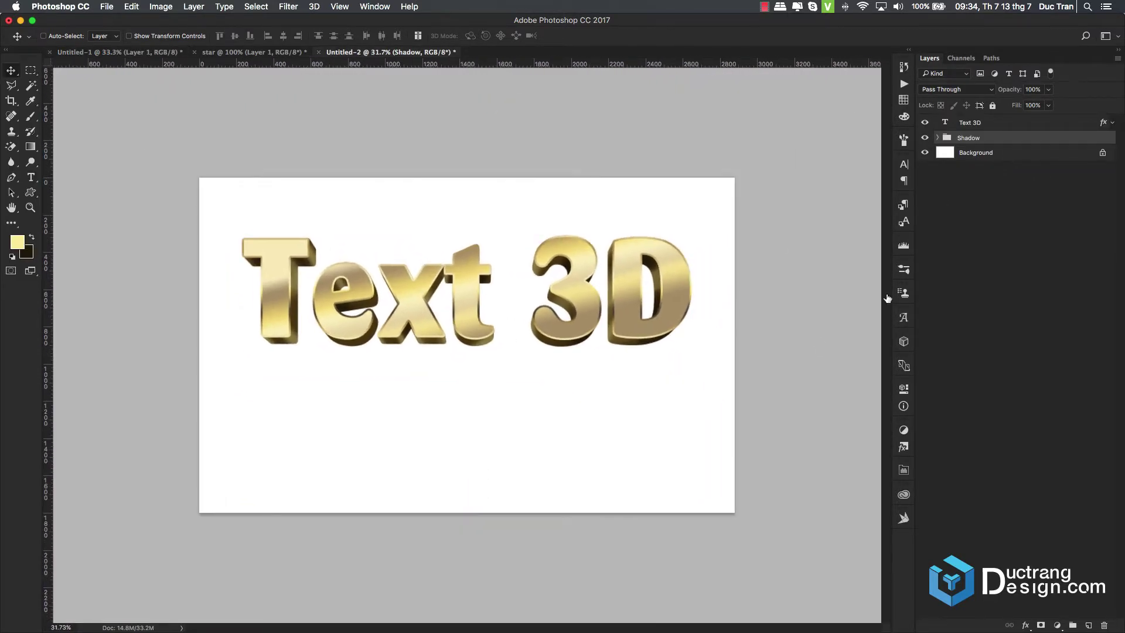
{"action": "key", "text": "alt+bracketleft"}
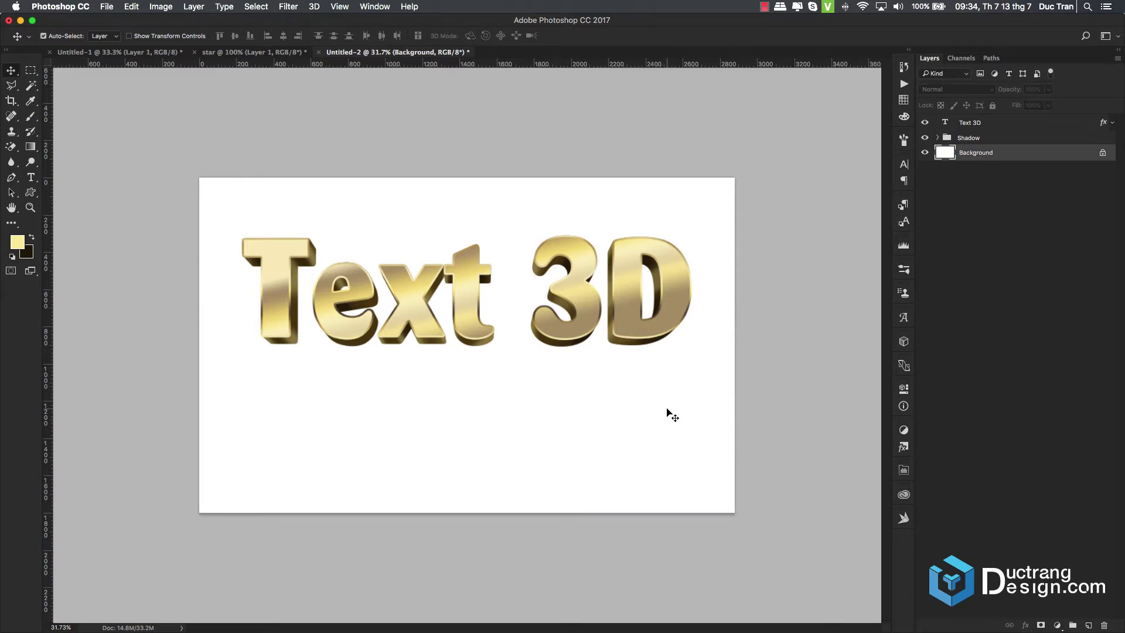
{"action": "key", "text": "ctrl+v"}
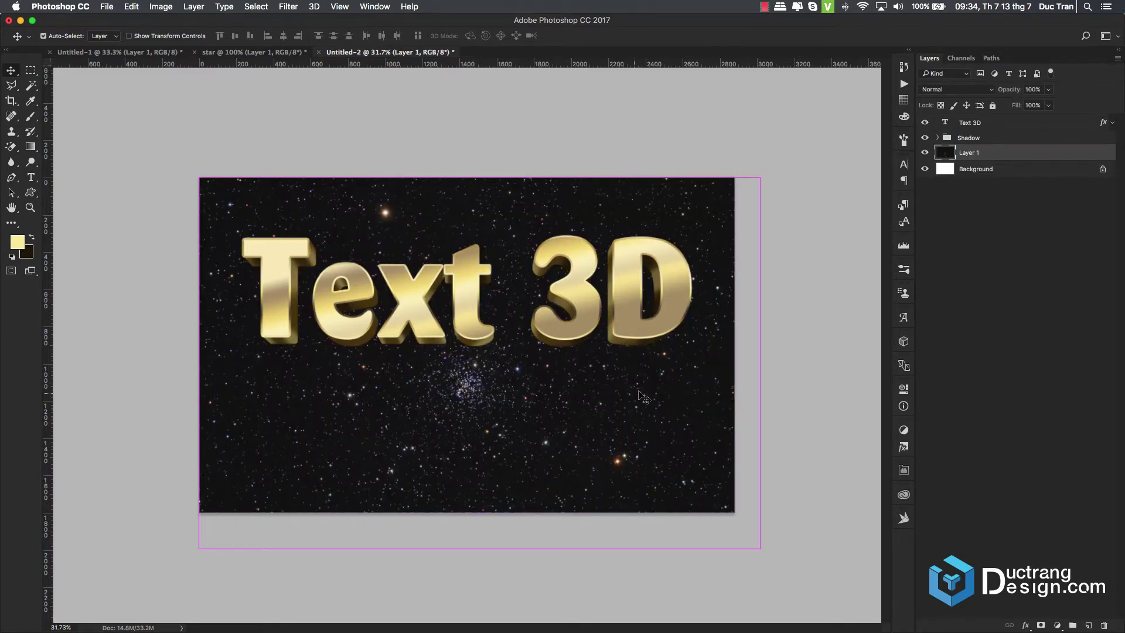
- Enlarge and reposition the starfield layer so it covers the entire canvas
{"action": "key", "text": "ctrl+t"}
{"action": "left_click_drag", "start_coordinate": [672, 402], "coordinate": [660, 366]}
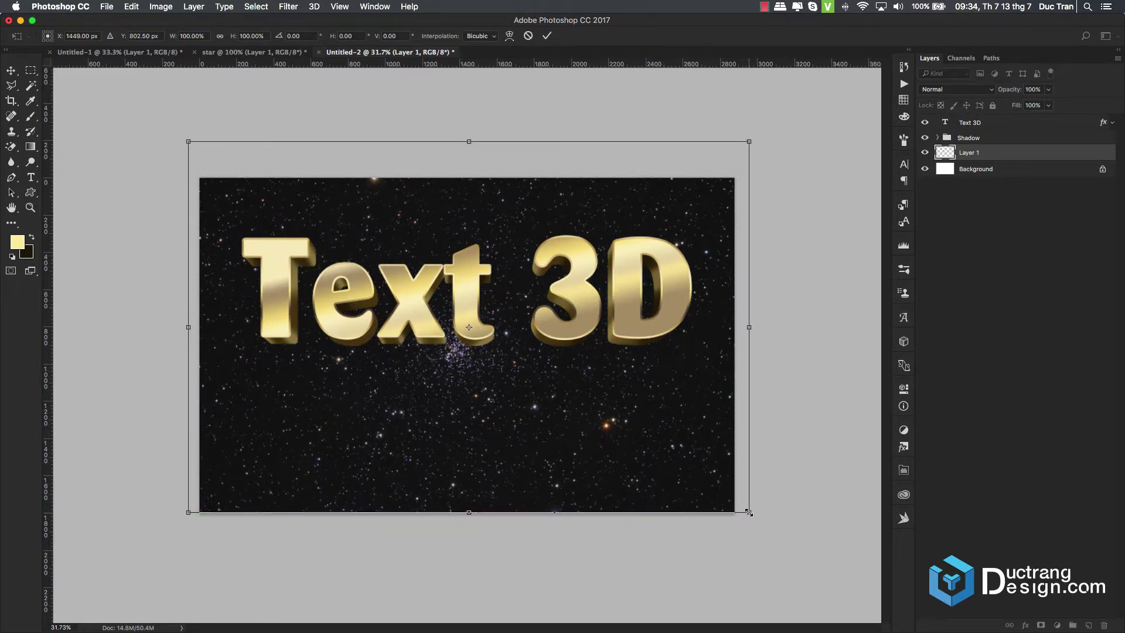
{"action": "left_click_drag", "start_coordinate": [750, 514], "coordinate": [783, 534]}
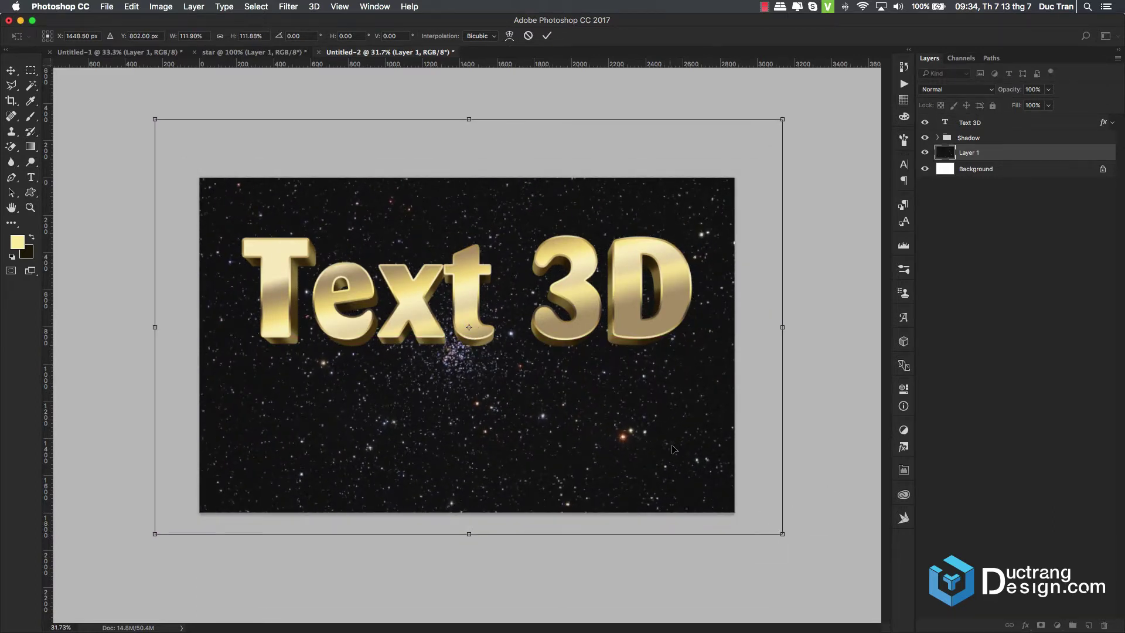
{"action": "left_click_drag", "start_coordinate": [676, 434], "coordinate": [677, 444]}
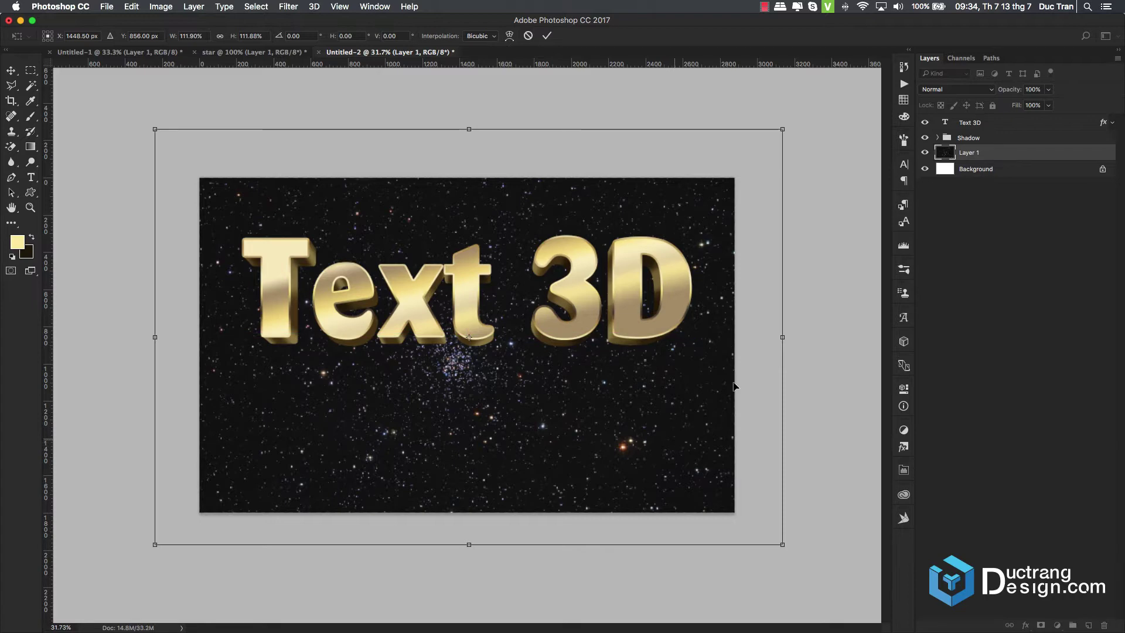
{"action": "key", "text": "Return"}
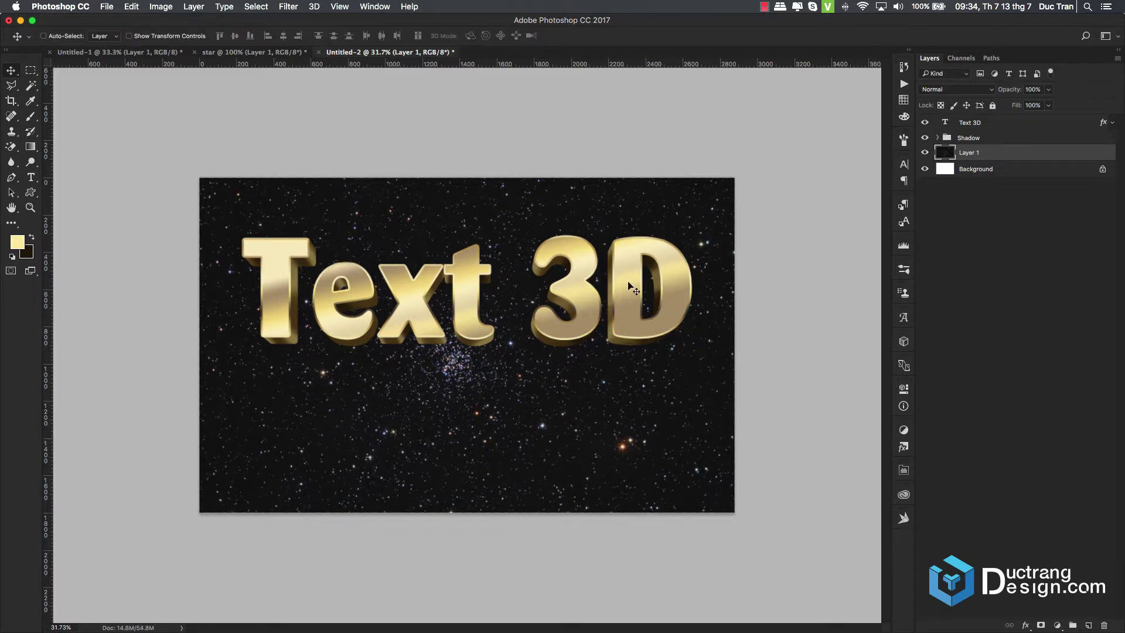
- Add a dark brown (341f03) Solid Color fill layer above the Background
{"action": "left_click", "coordinate": [1003, 173]}
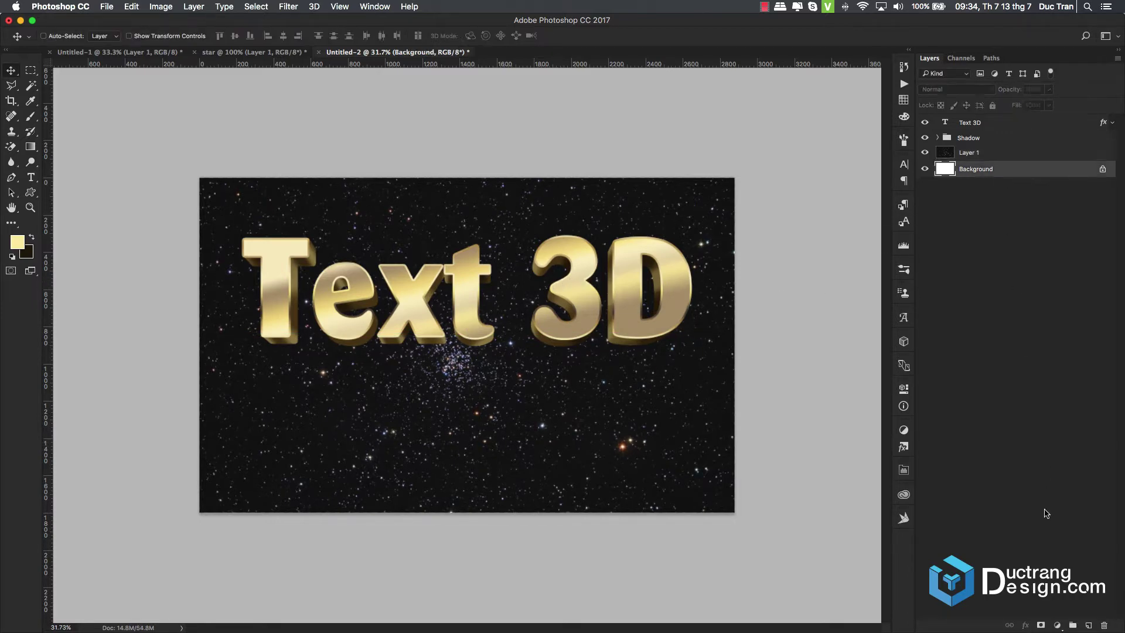
{"action": "left_click", "coordinate": [1059, 625]}
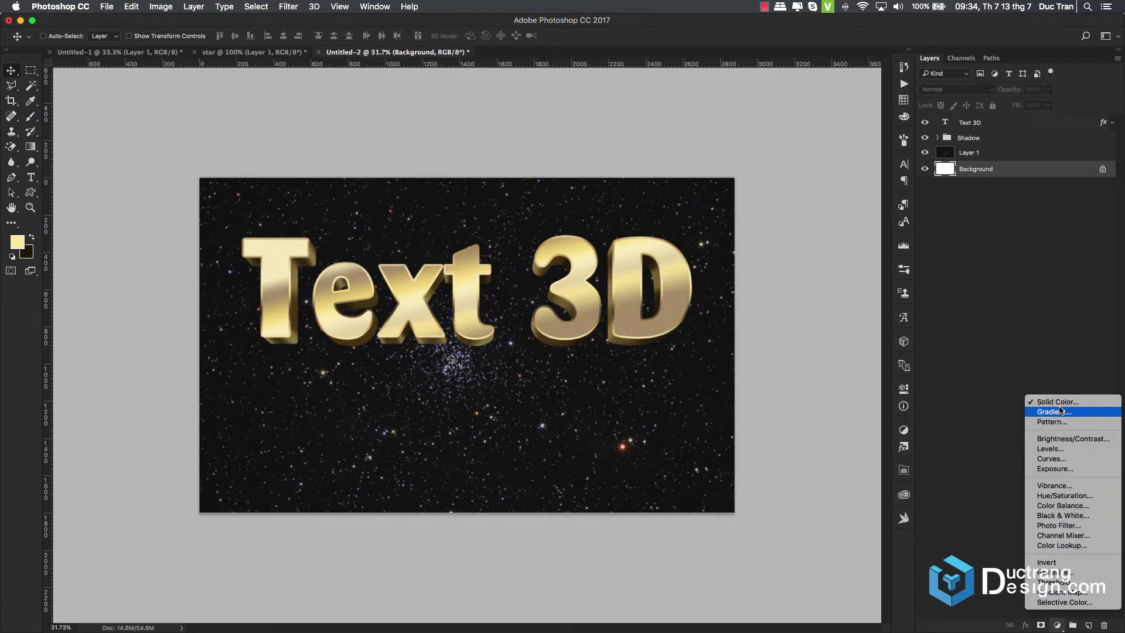
{"action": "left_click", "coordinate": [1058, 402]}
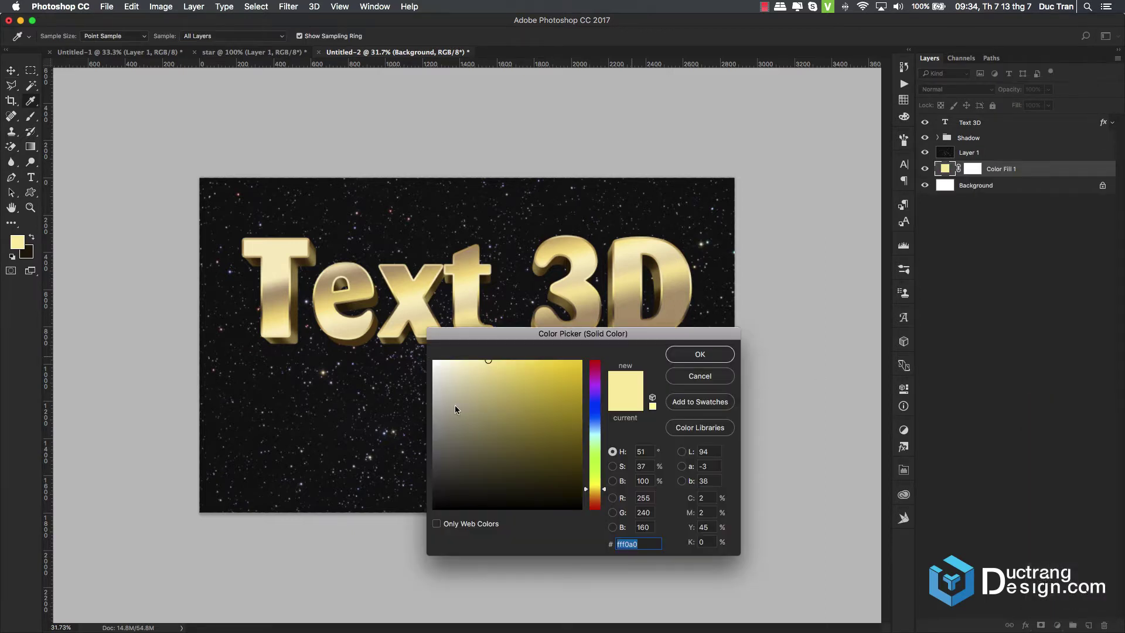
{"action": "left_click", "coordinate": [370, 335]}
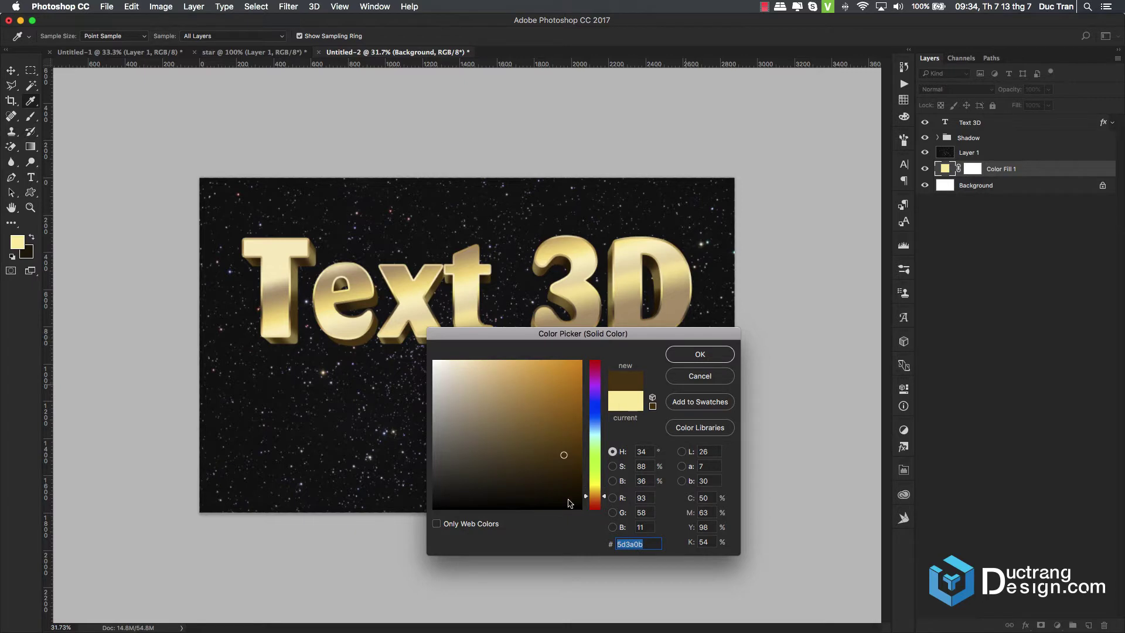
{"action": "left_click", "coordinate": [575, 480]}
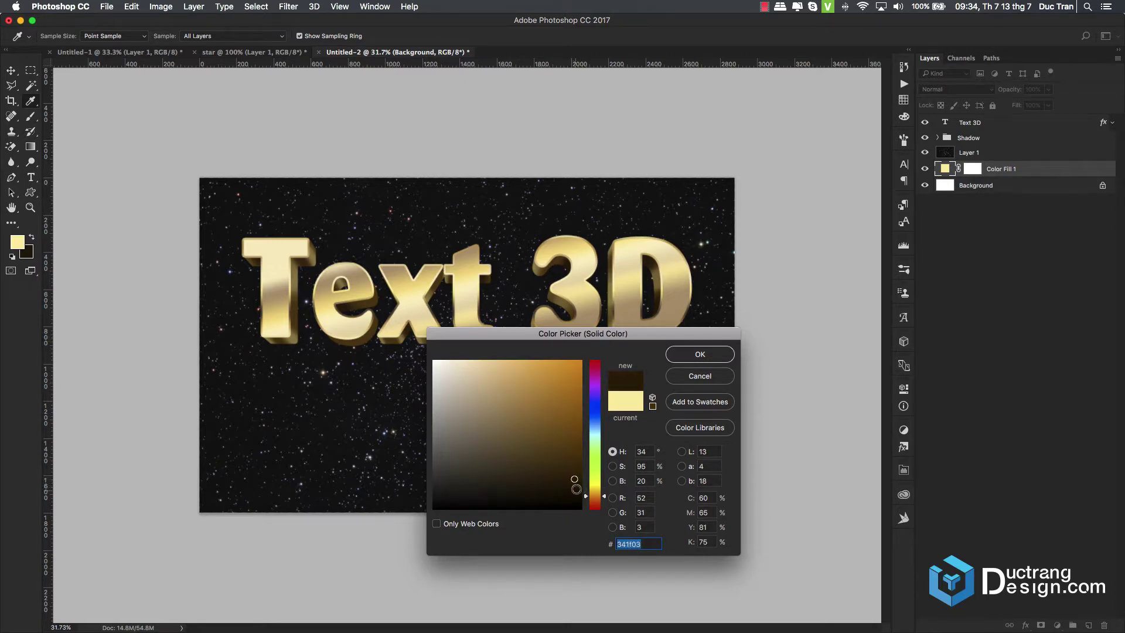
{"action": "left_click", "coordinate": [696, 356]}
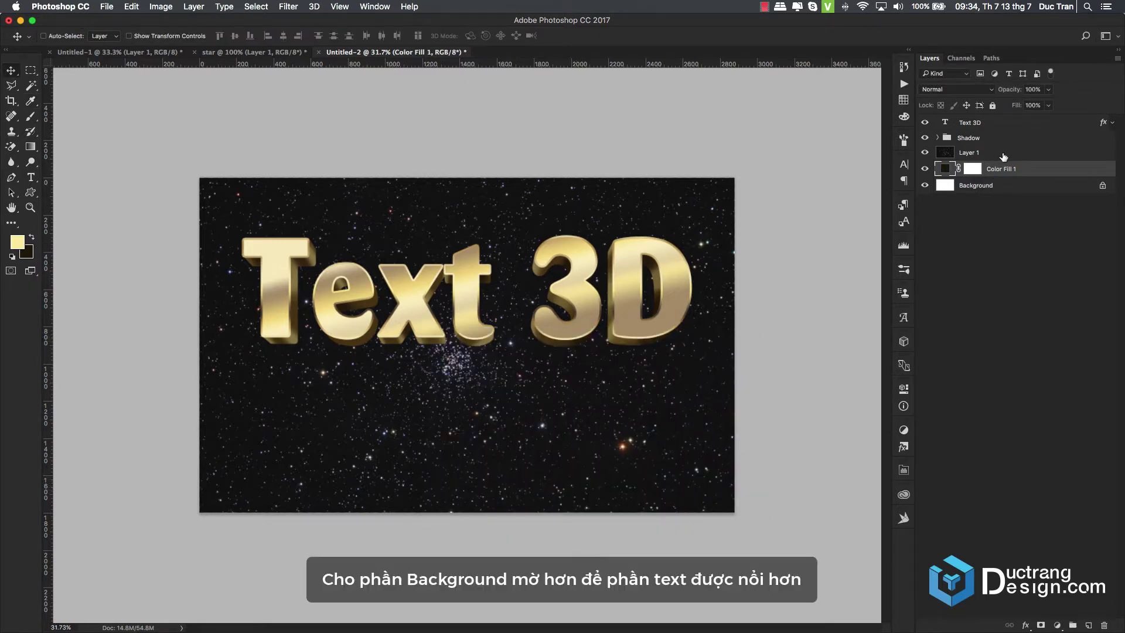
- Blend the starfield Layer 1 in Overlay mode, then select the lettering layers
{"action": "left_click", "coordinate": [1004, 154]}
{"action": "left_click", "coordinate": [956, 89]}
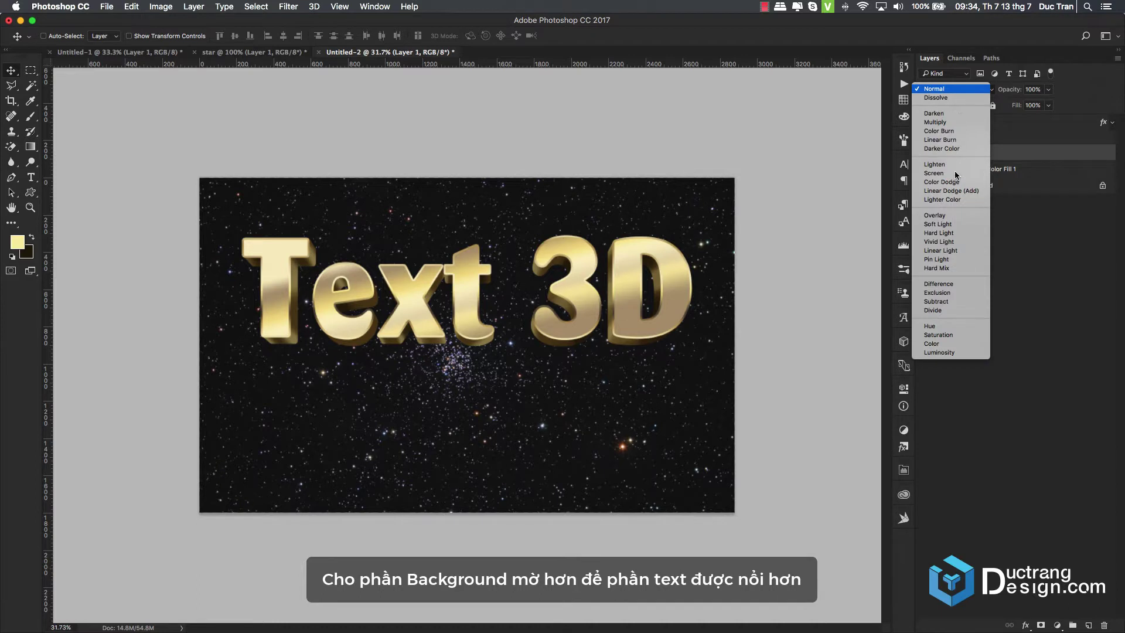
{"action": "left_click", "coordinate": [952, 216]}
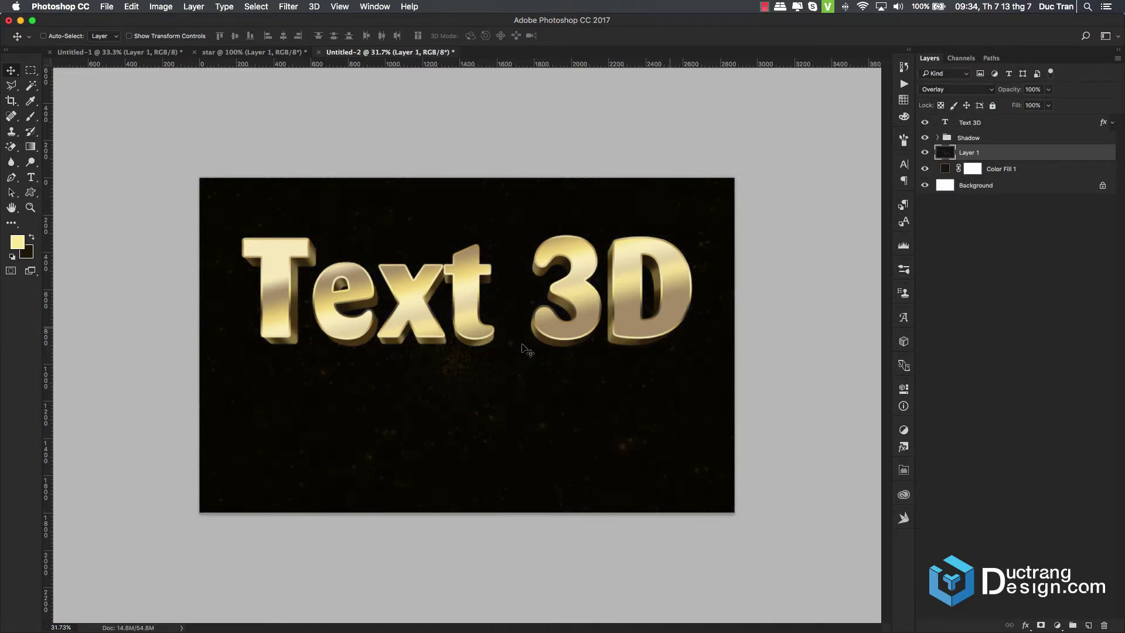
{"action": "left_click", "coordinate": [1002, 122]}
- Move the Text 3D and Shadow lettering a little lower on the canvas
{"action": "left_click_drag", "start_coordinate": [587, 277], "coordinate": [585, 326]}
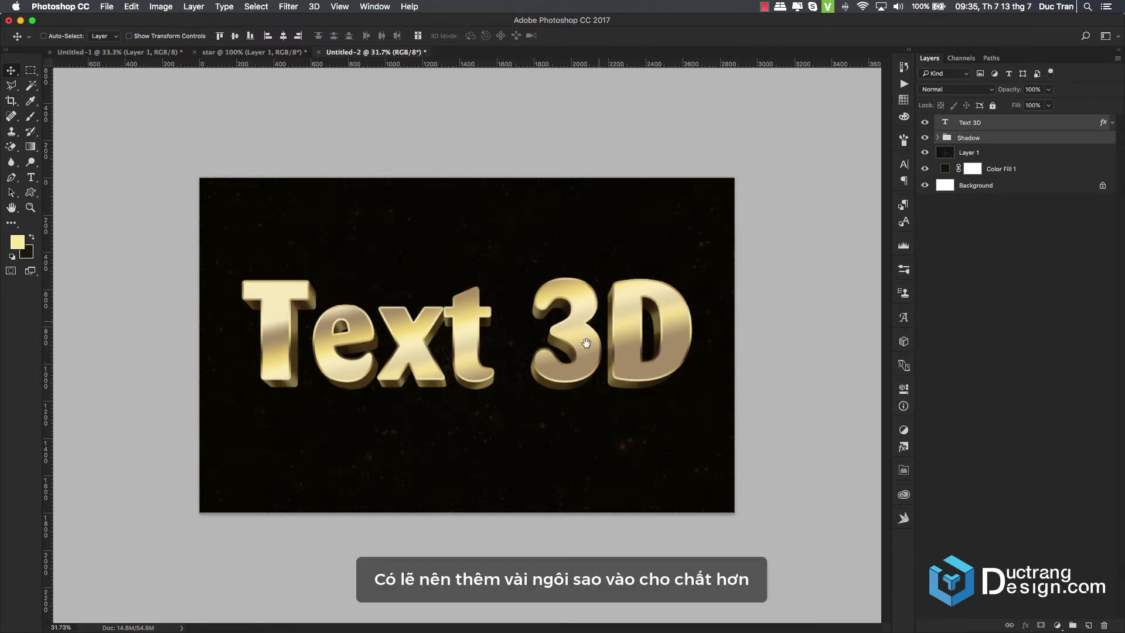
{"action": "left_click", "coordinate": [587, 344]}
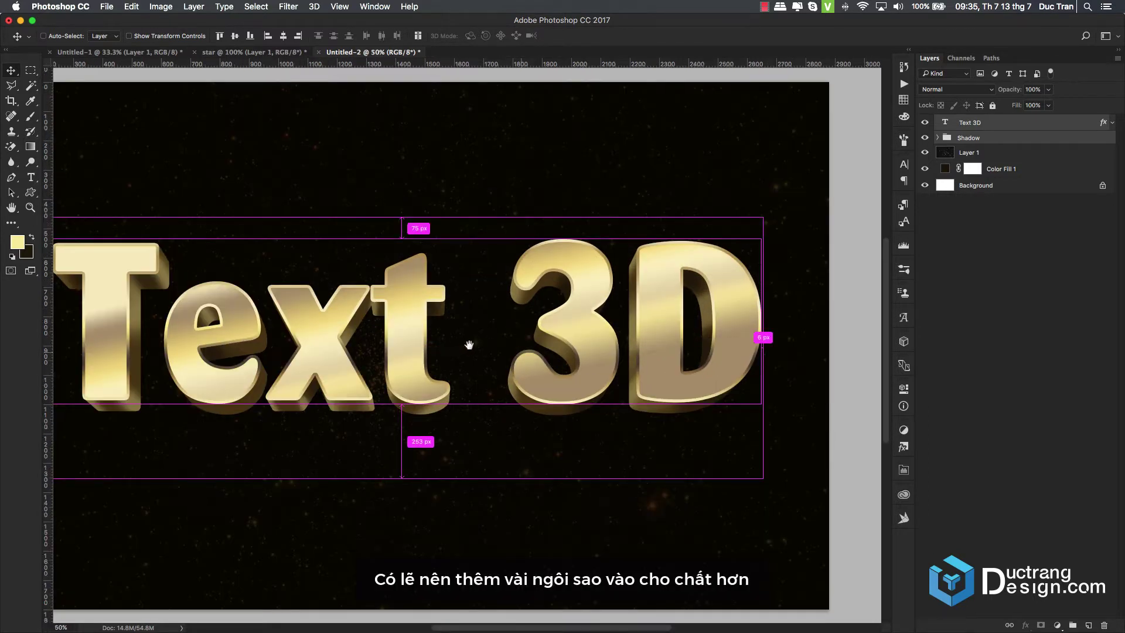
{"action": "left_click_drag", "start_coordinate": [427, 346], "coordinate": [477, 345]}
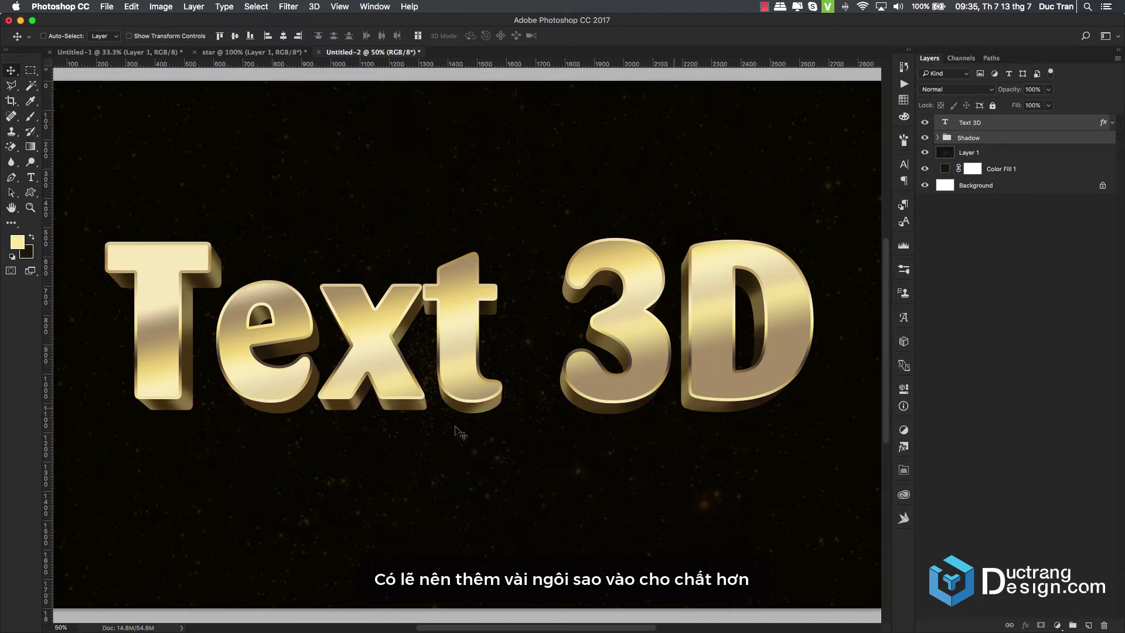
- Paste the golden star flare in, blend it with Screen, and place it on the t
{"action": "left_click", "coordinate": [245, 53]}
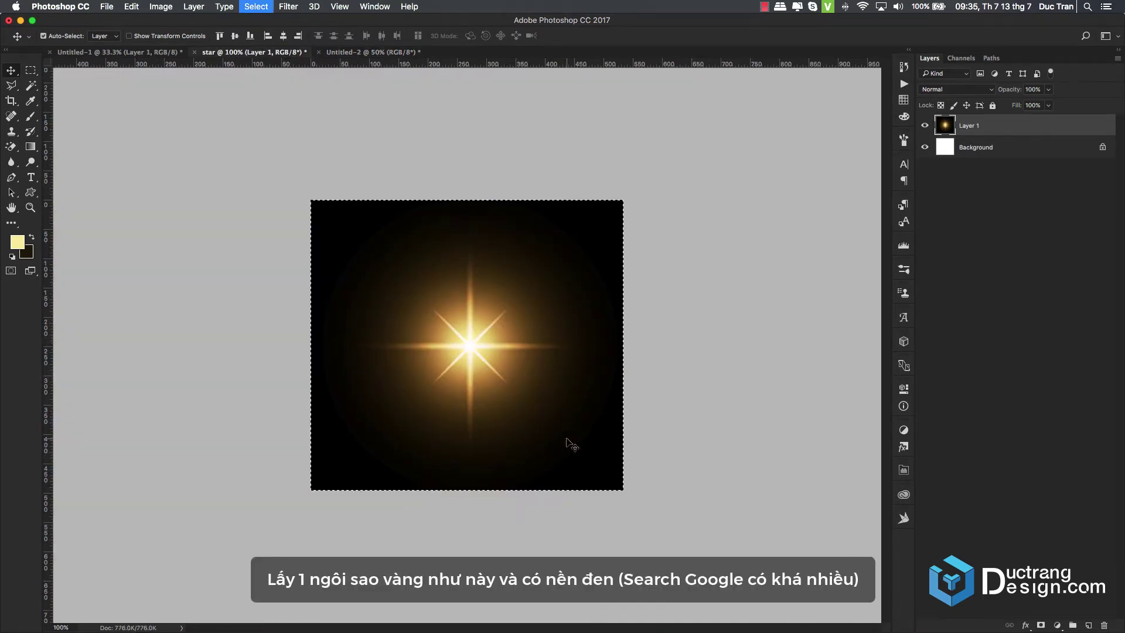
{"action": "key", "text": "ctrl+Tab"}
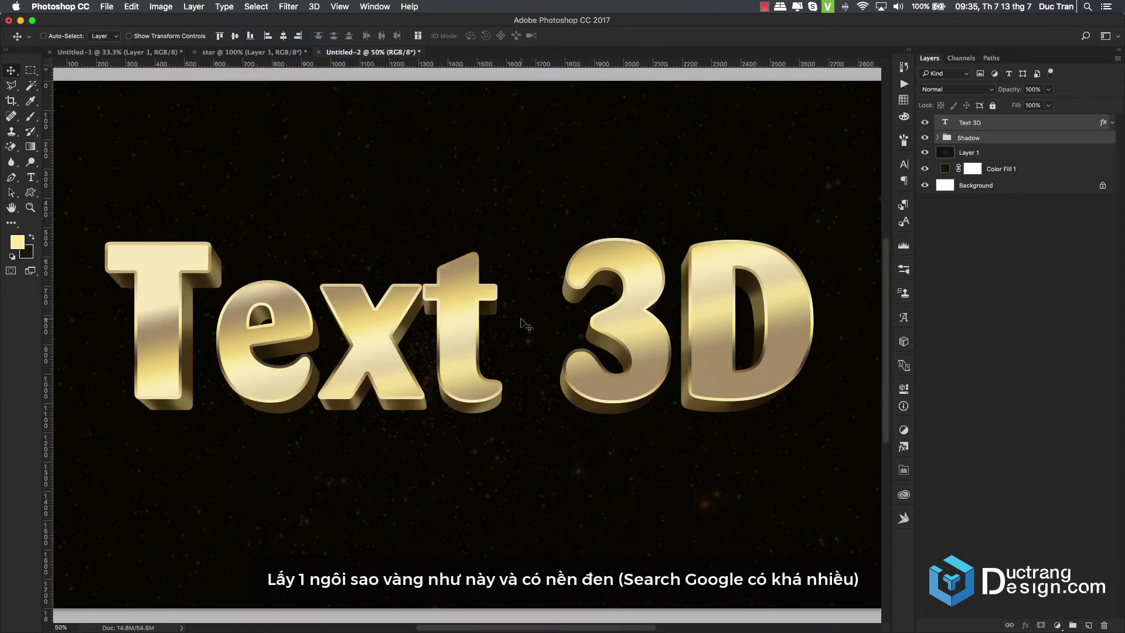
{"action": "key", "text": "ctrl+v"}
{"action": "left_click_drag", "start_coordinate": [526, 324], "coordinate": [569, 300]}
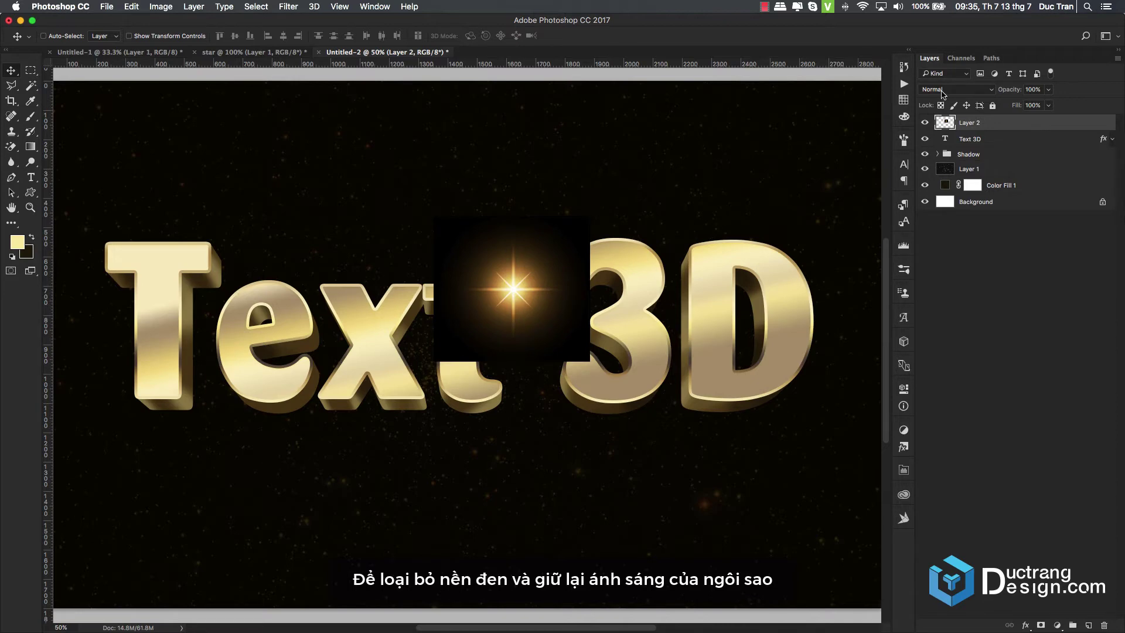
{"action": "left_click", "coordinate": [943, 91]}
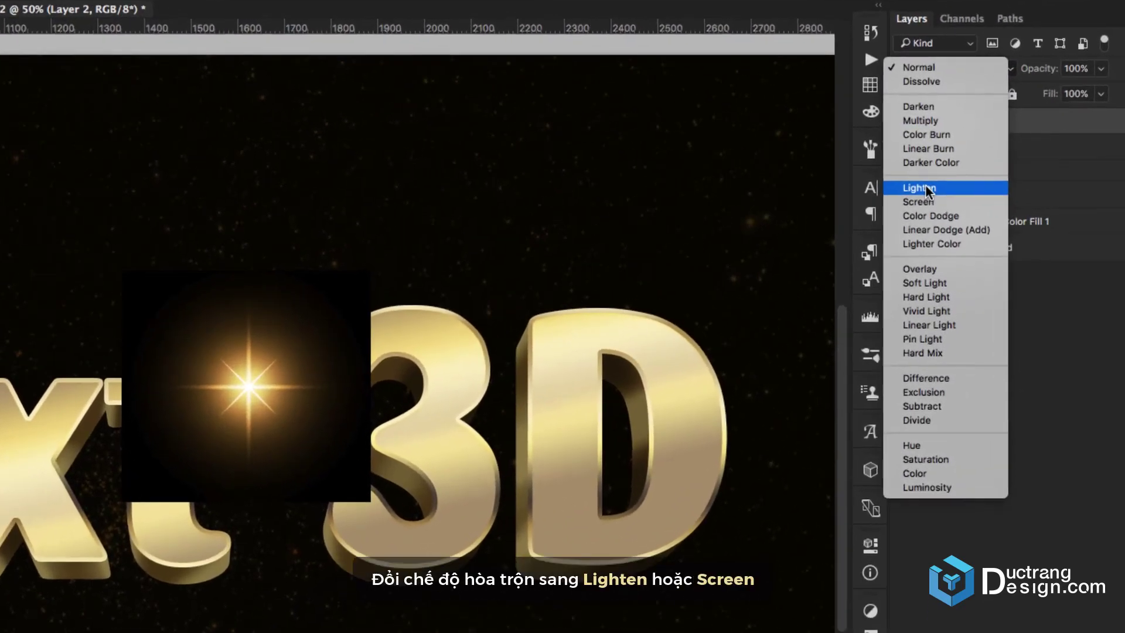
{"action": "left_click", "coordinate": [941, 170]}
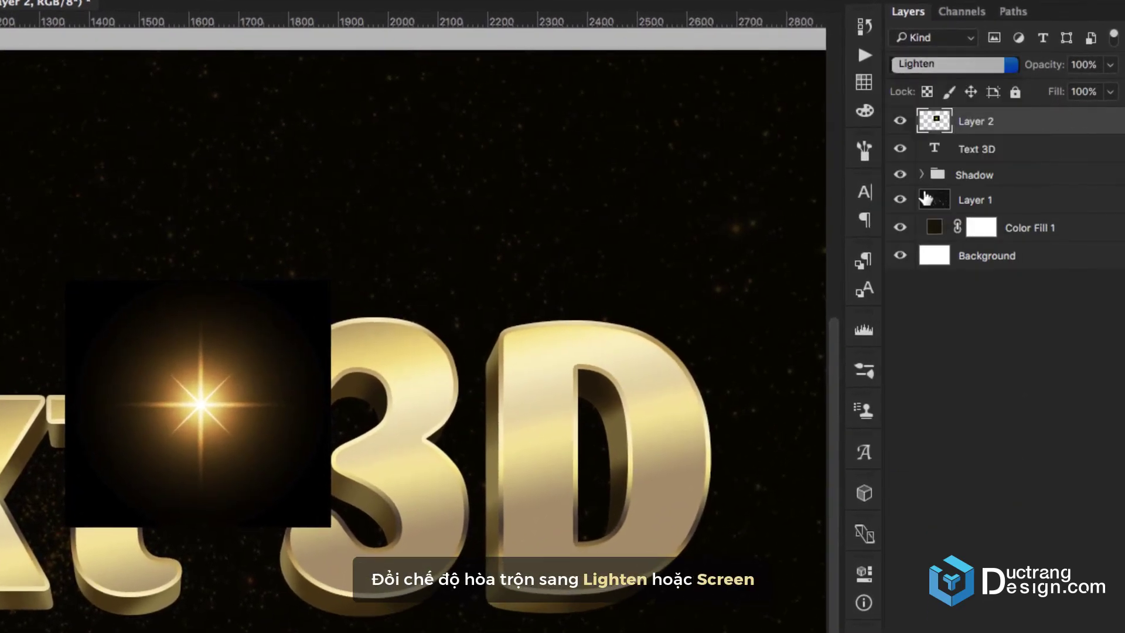
{"action": "left_click", "coordinate": [947, 63]}
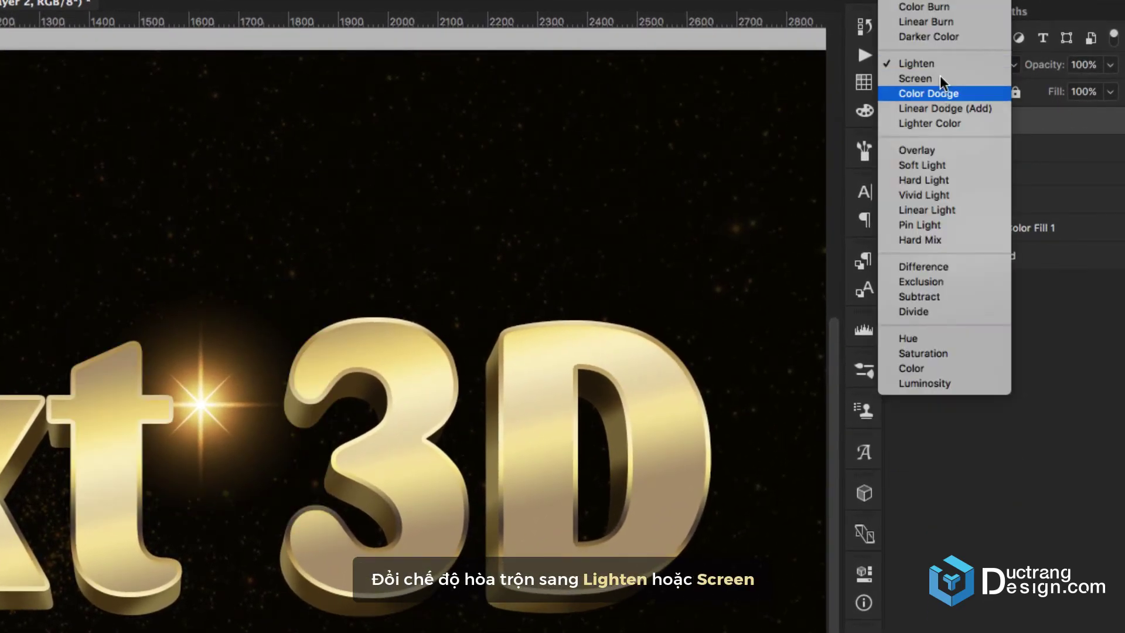
{"action": "left_click", "coordinate": [940, 76]}
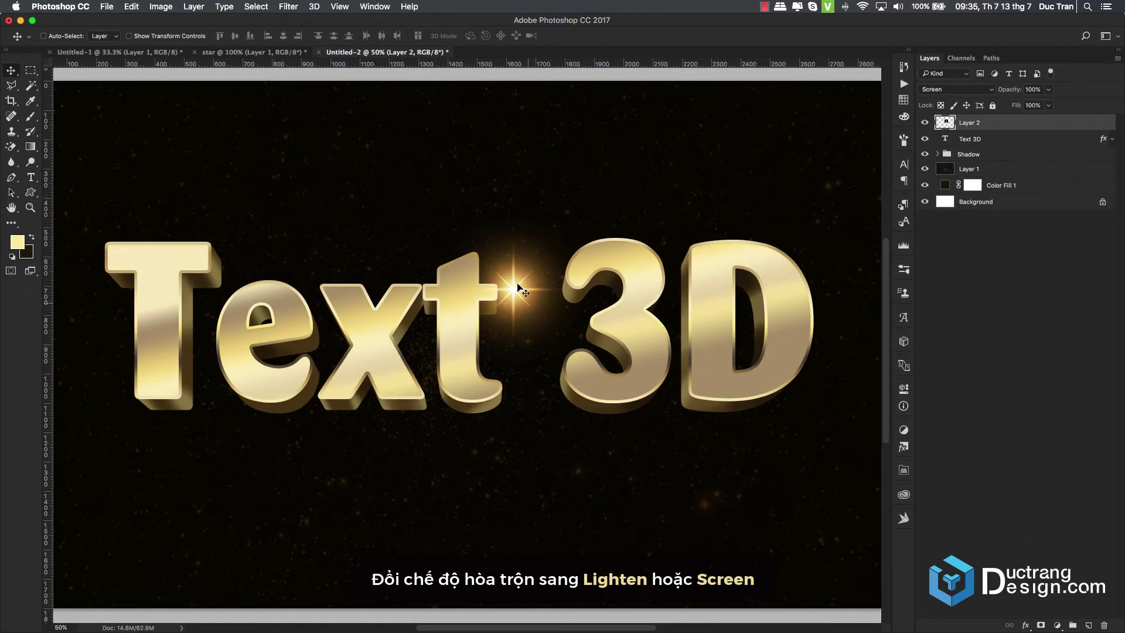
{"action": "left_click_drag", "start_coordinate": [519, 286], "coordinate": [481, 252]}
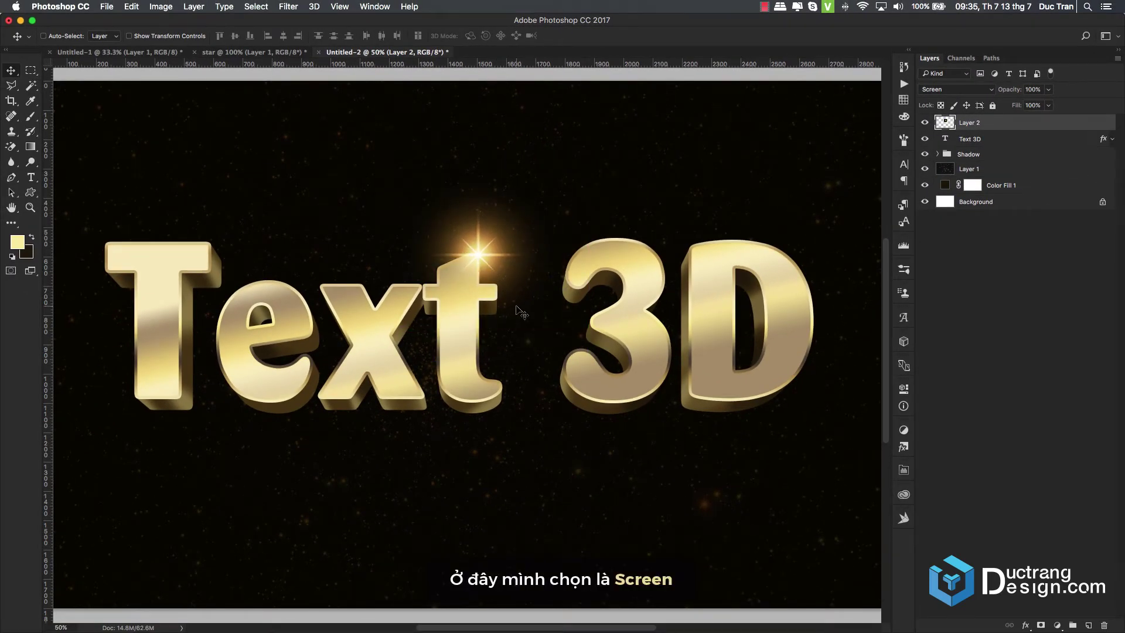
- Shrink the star flare to about 57% and fine-tune it atop the t
{"action": "key", "text": "ctrl+t"}
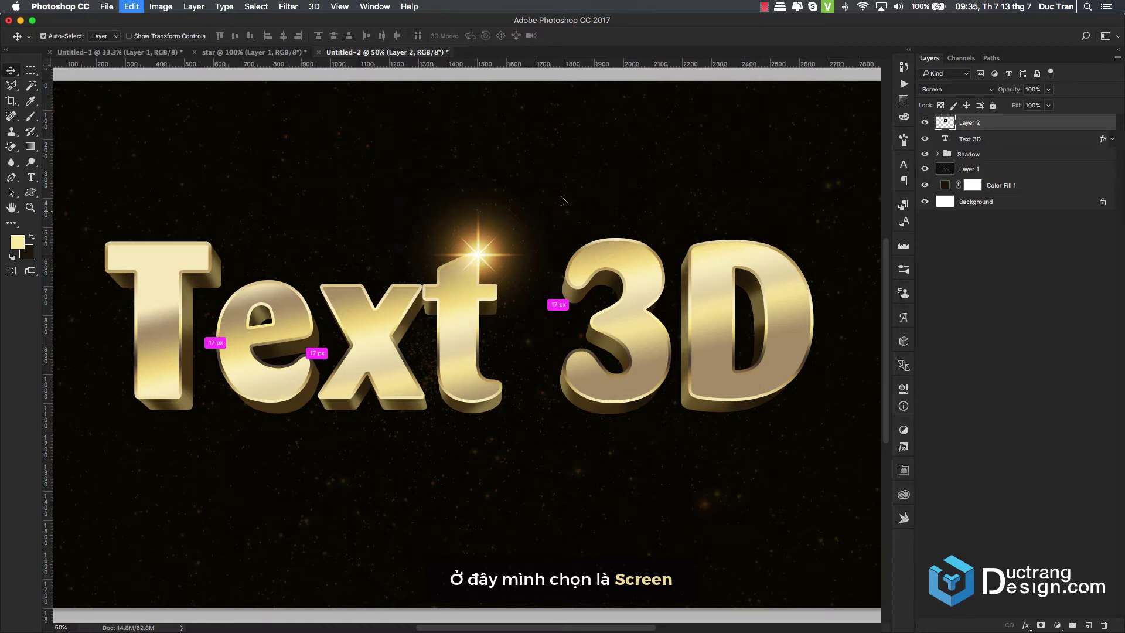
{"action": "left_click_drag", "start_coordinate": [551, 185], "coordinate": [521, 213]}
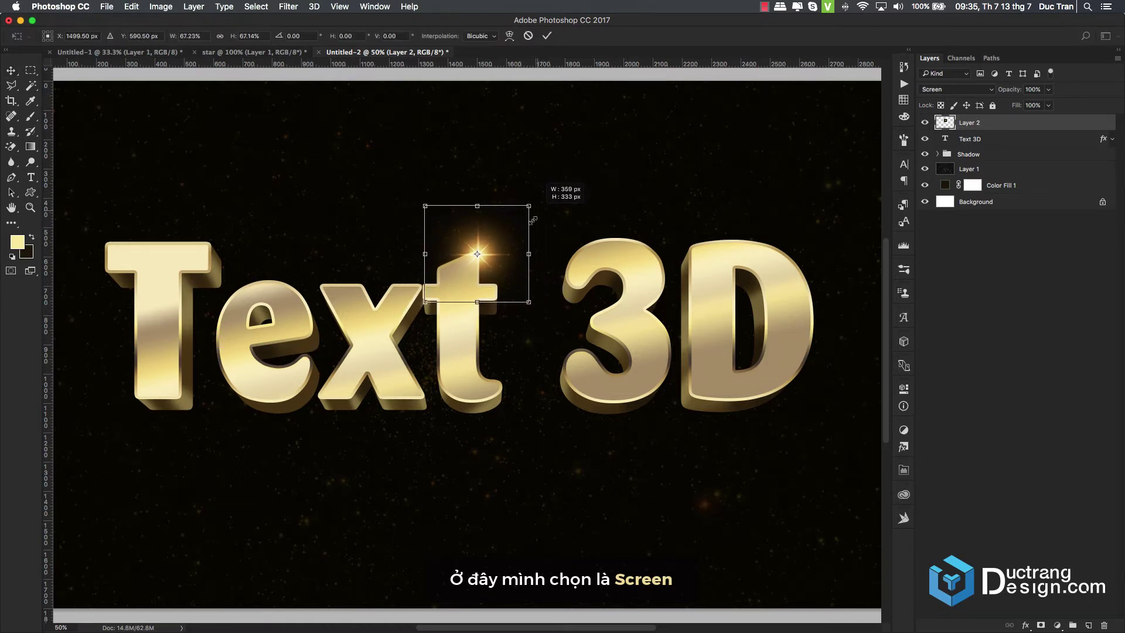
{"action": "left_click_drag", "start_coordinate": [518, 267], "coordinate": [494, 258]}
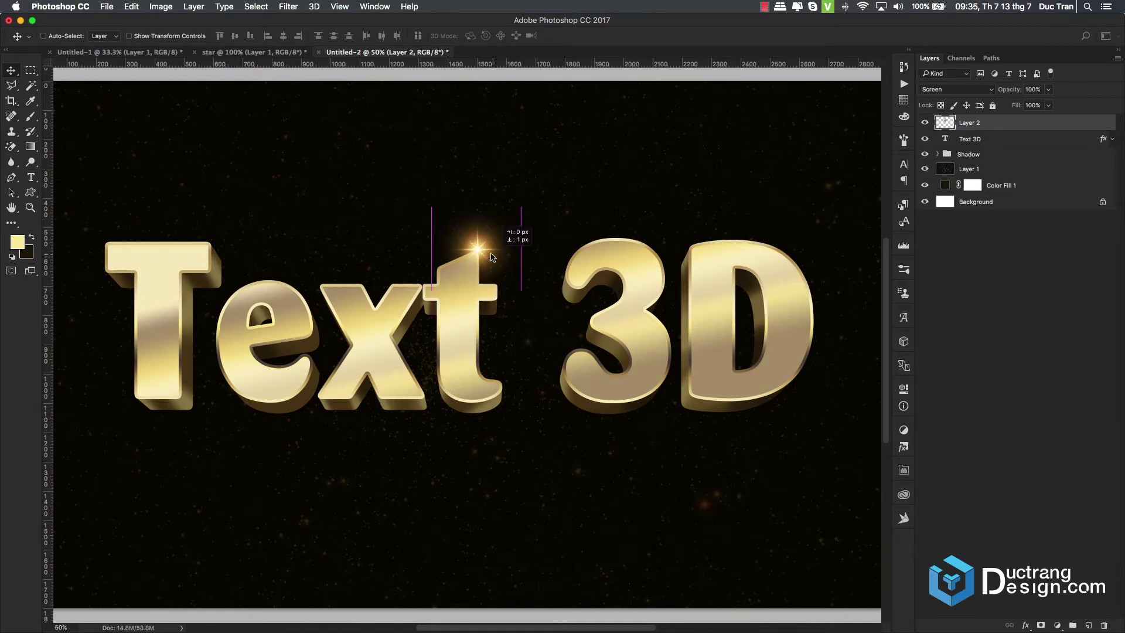
- Duplicate the star onto the 3 and rotate the copy about 30°
{"action": "left_click_drag", "start_coordinate": [496, 256], "coordinate": [605, 332], "text": "alt"}
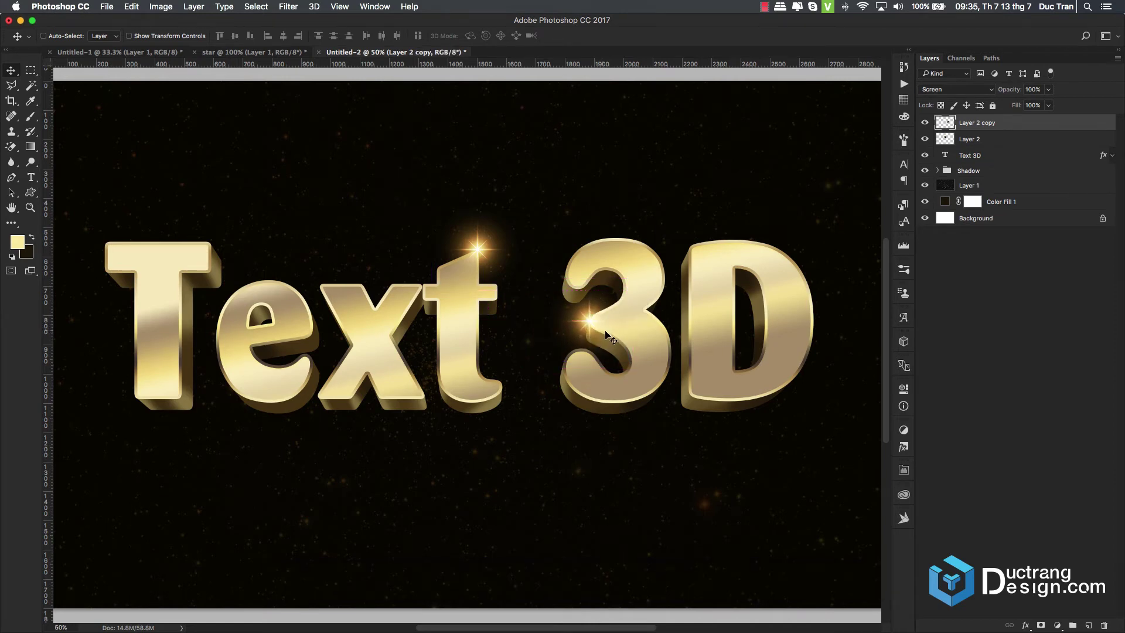
{"action": "key", "text": "ctrl+t"}
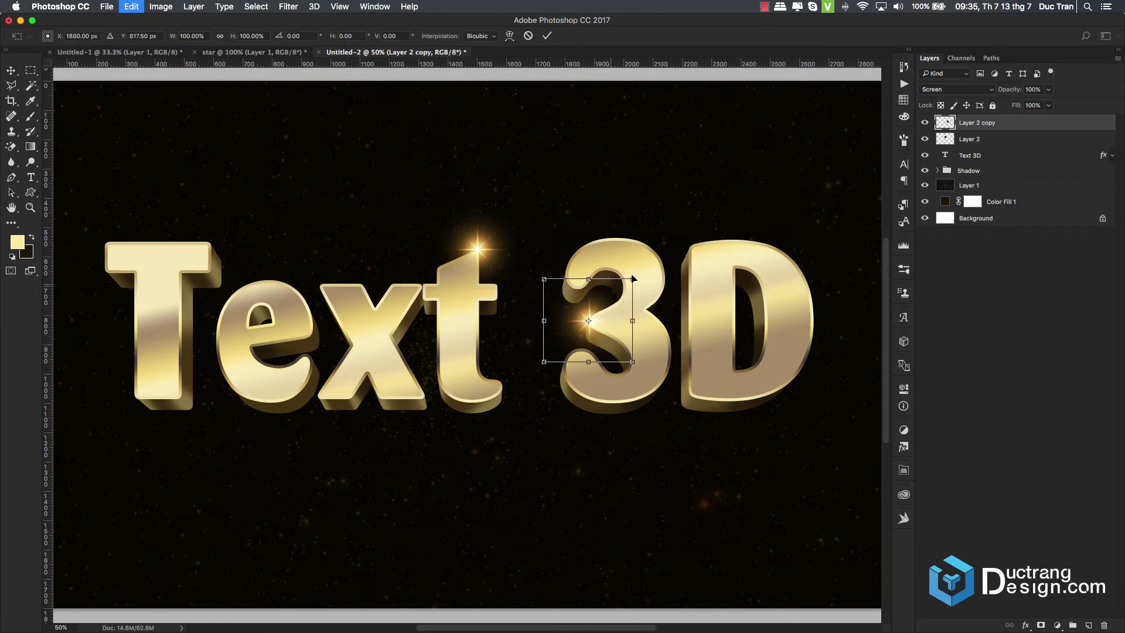
{"action": "left_click_drag", "start_coordinate": [644, 276], "coordinate": [652, 306]}
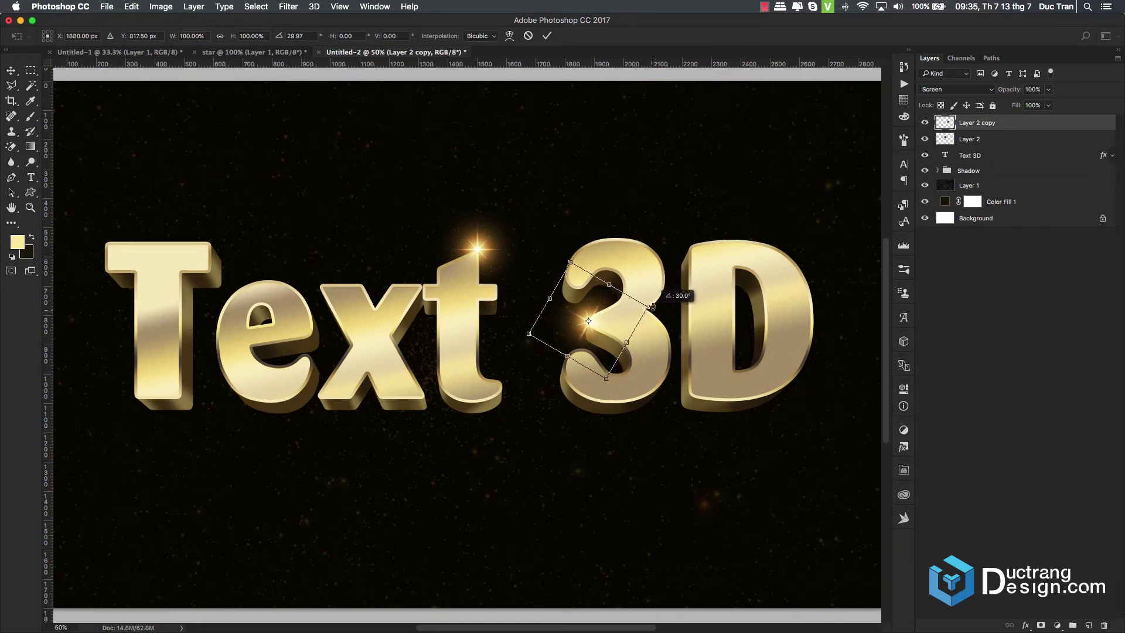
{"action": "key", "text": "Return"}
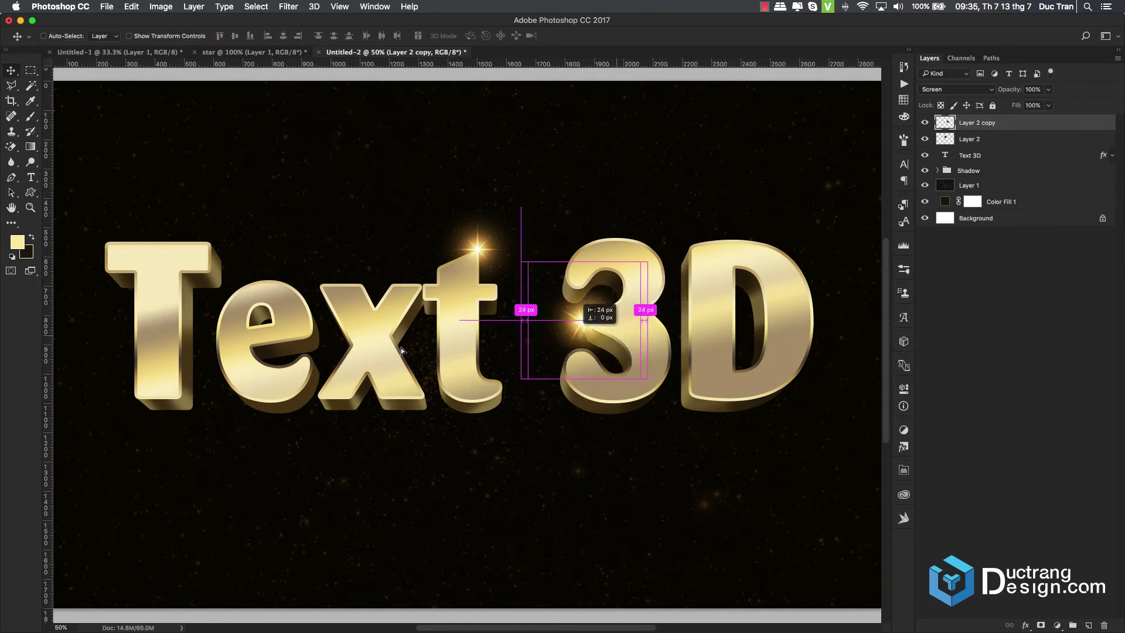
- Scatter more star copies around the e, T, 3 and D, then zoom out
{"action": "mouse_move", "coordinate": [625, 338]}
{"action": "left_mouse_down"}
{"action": "mouse_move", "coordinate": [404, 390]}
{"action": "mouse_move", "coordinate": [316, 371]}
{"action": "left_mouse_up"}
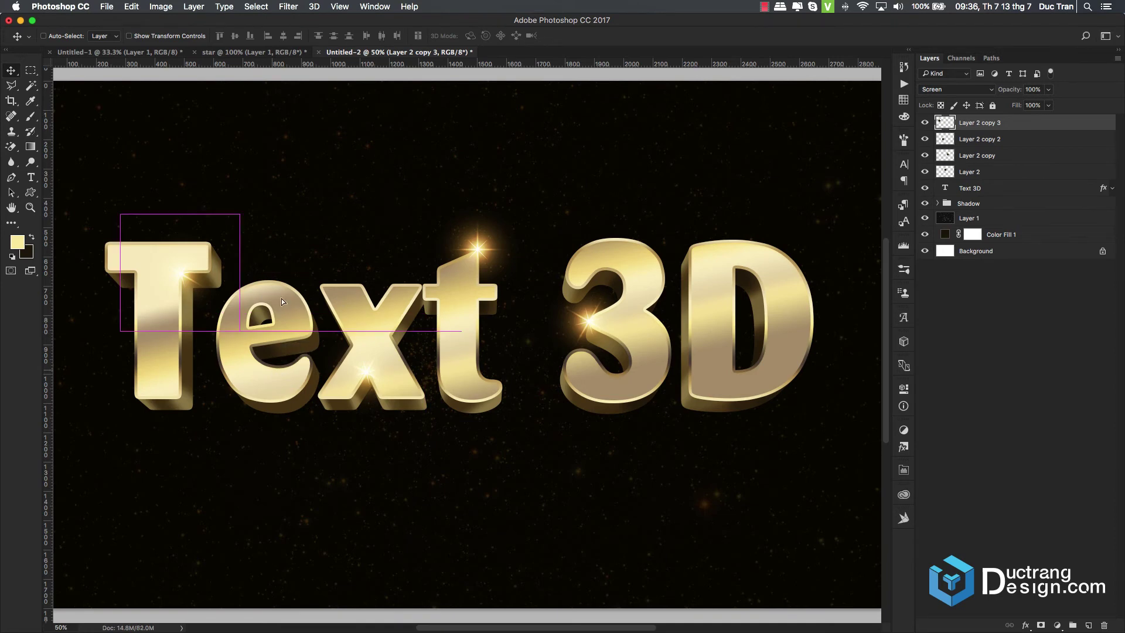
{"action": "left_click_drag", "start_coordinate": [179, 272], "coordinate": [308, 332]}
{"action": "mouse_move", "coordinate": [353, 370]}
{"action": "left_mouse_down"}
{"action": "mouse_move", "coordinate": [686, 387]}
{"action": "mouse_move", "coordinate": [780, 256]}
{"action": "left_mouse_up"}
{"action": "mouse_move", "coordinate": [689, 386]}
{"action": "left_mouse_down"}
{"action": "mouse_move", "coordinate": [292, 431]}
{"action": "mouse_move", "coordinate": [287, 396]}
{"action": "left_mouse_up"}
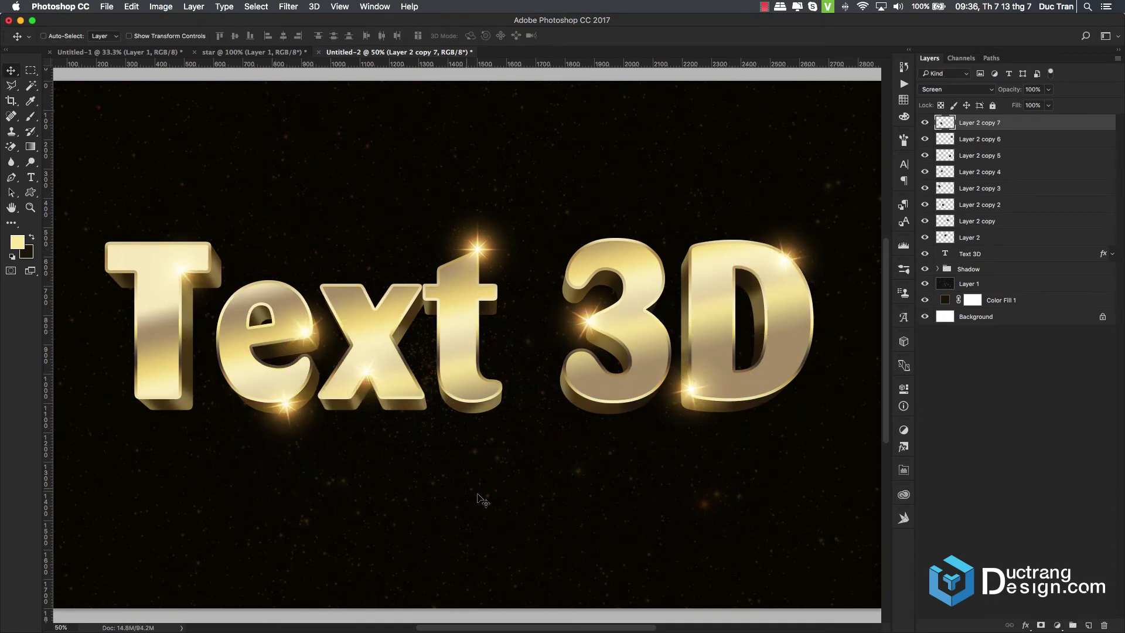
{"action": "left_click_drag", "start_coordinate": [343, 432], "coordinate": [234, 429]}
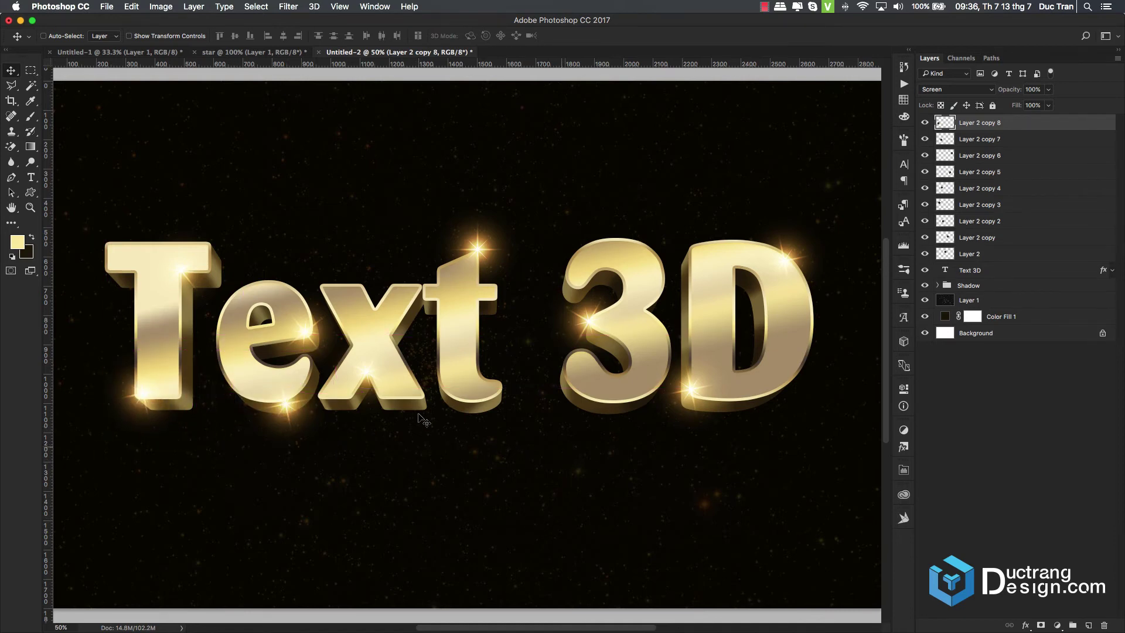
{"action": "scroll", "coordinate": [563, 371], "scroll_direction": "down", "scroll_amount": 3}
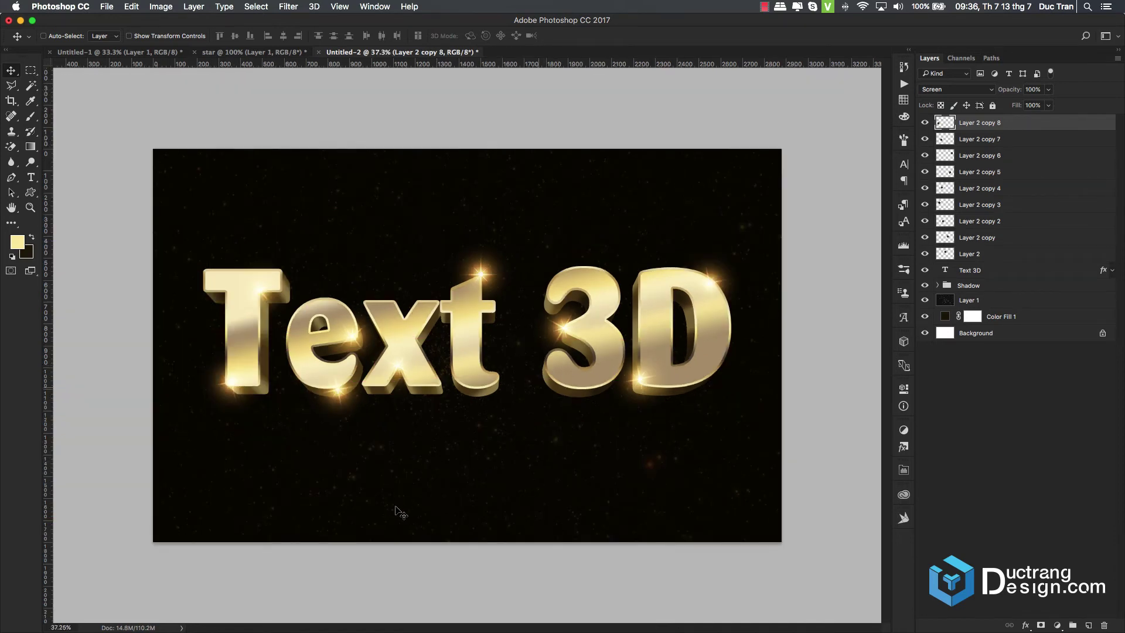
{"action": "key", "text": "super+alt+2"}
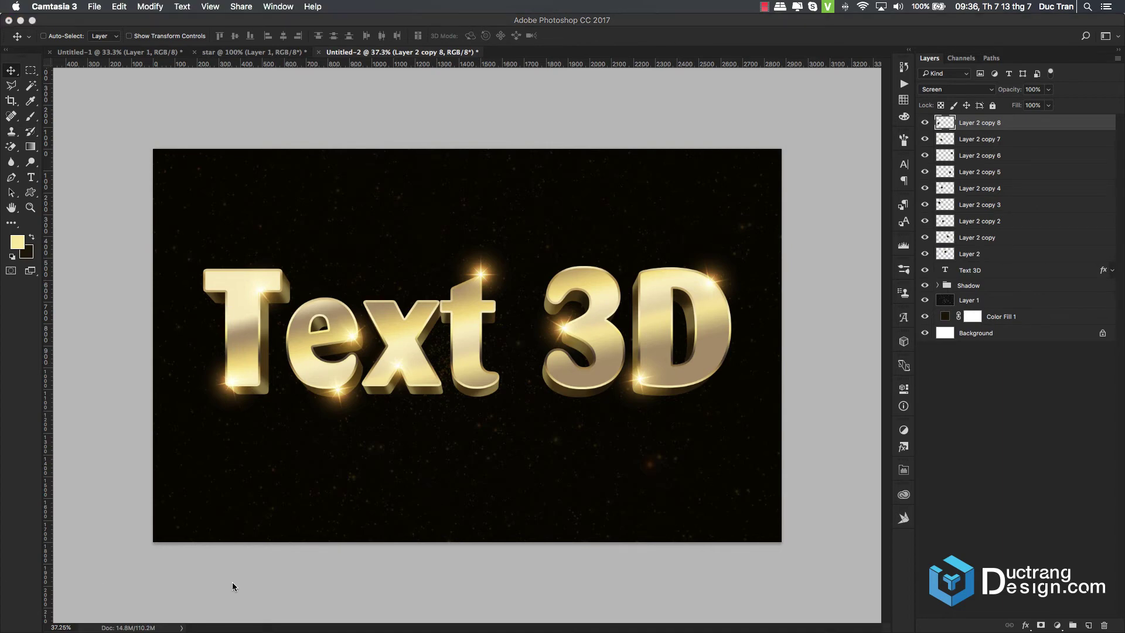